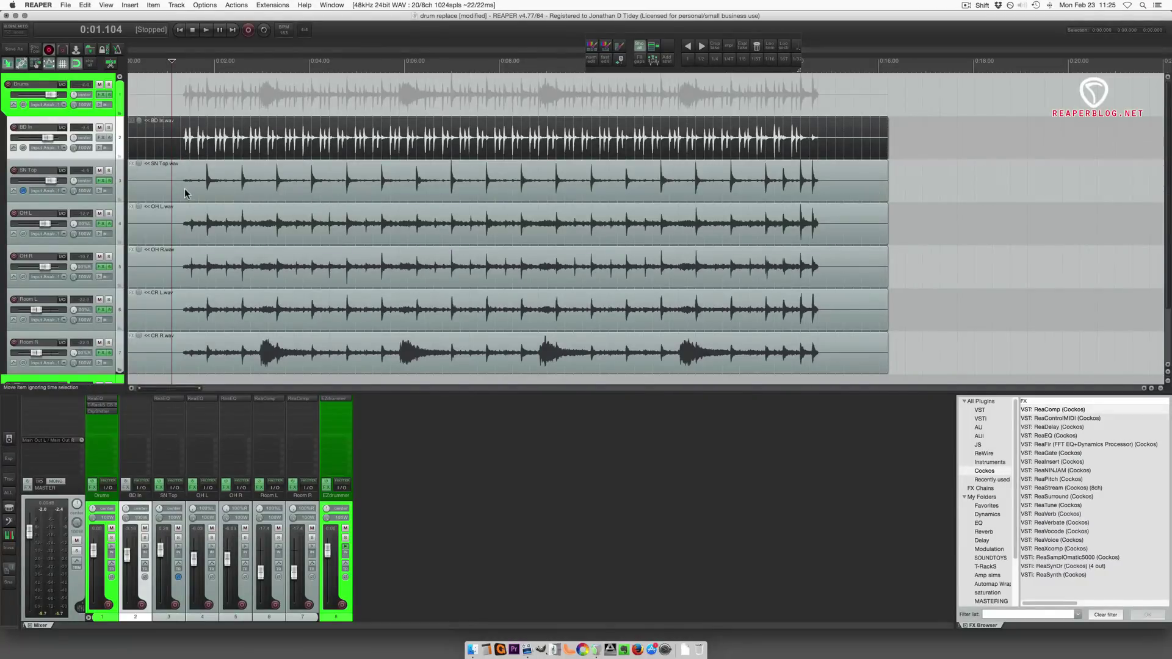
Bring up the item context menu for the BD In kick item in the arrange view
right_click(188, 146)
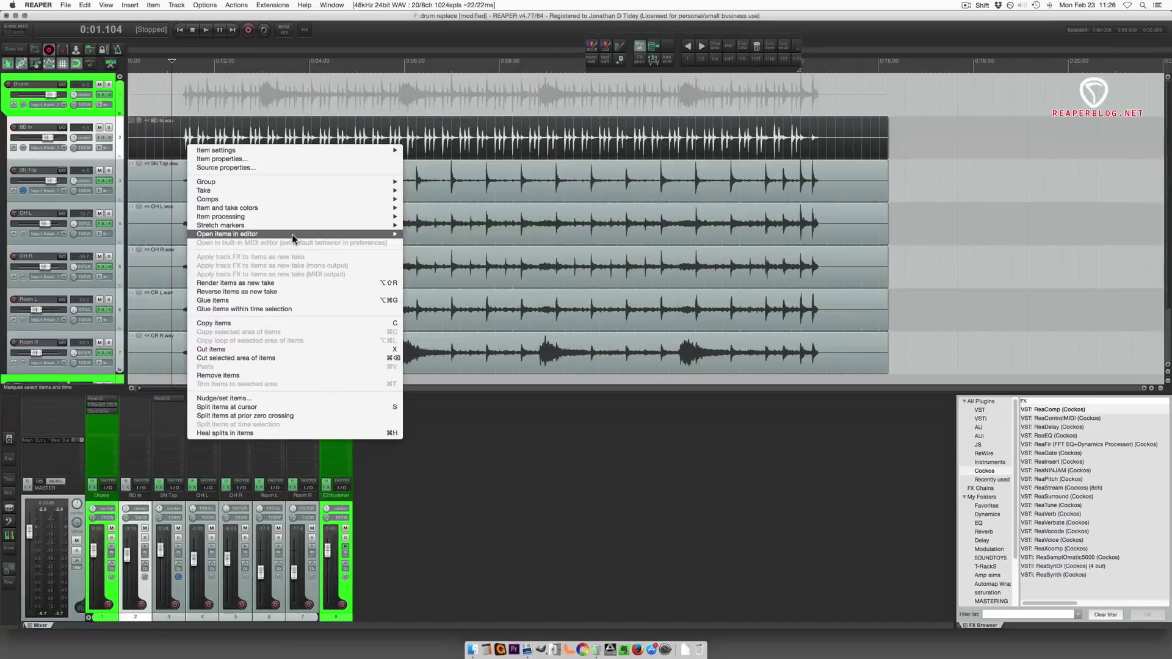
Open Dynamic split items for the kick item, splitting at transients with Reduce splits at 87
mouse_move(287, 235)
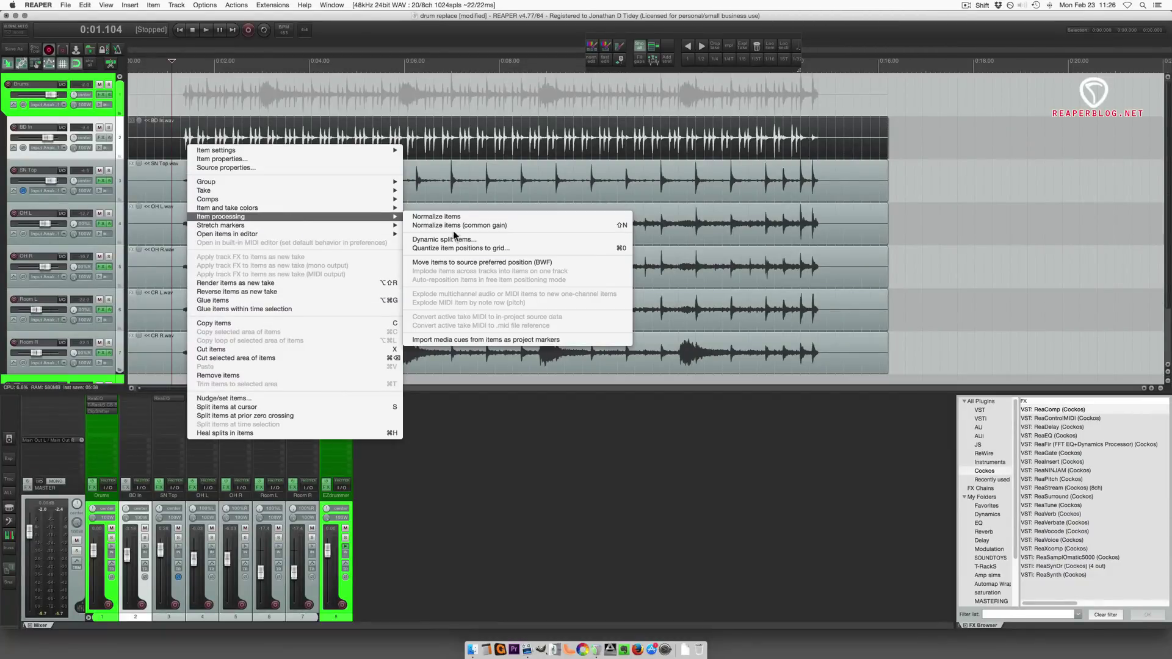
click(451, 239)
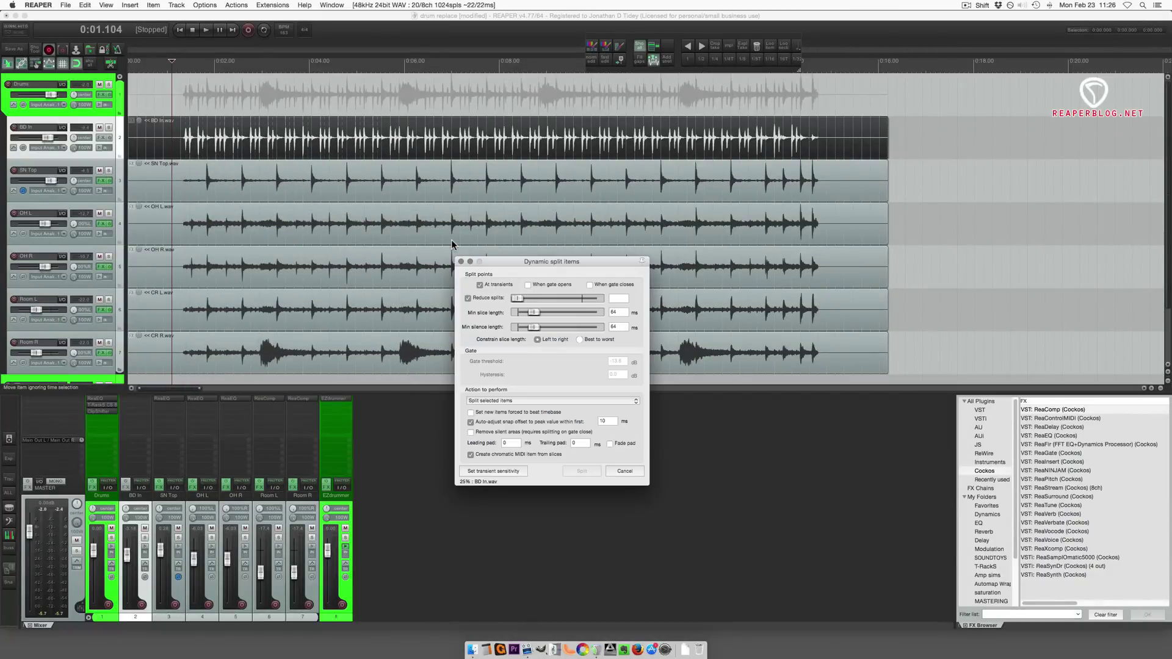
scroll(426, 159, up, 5)
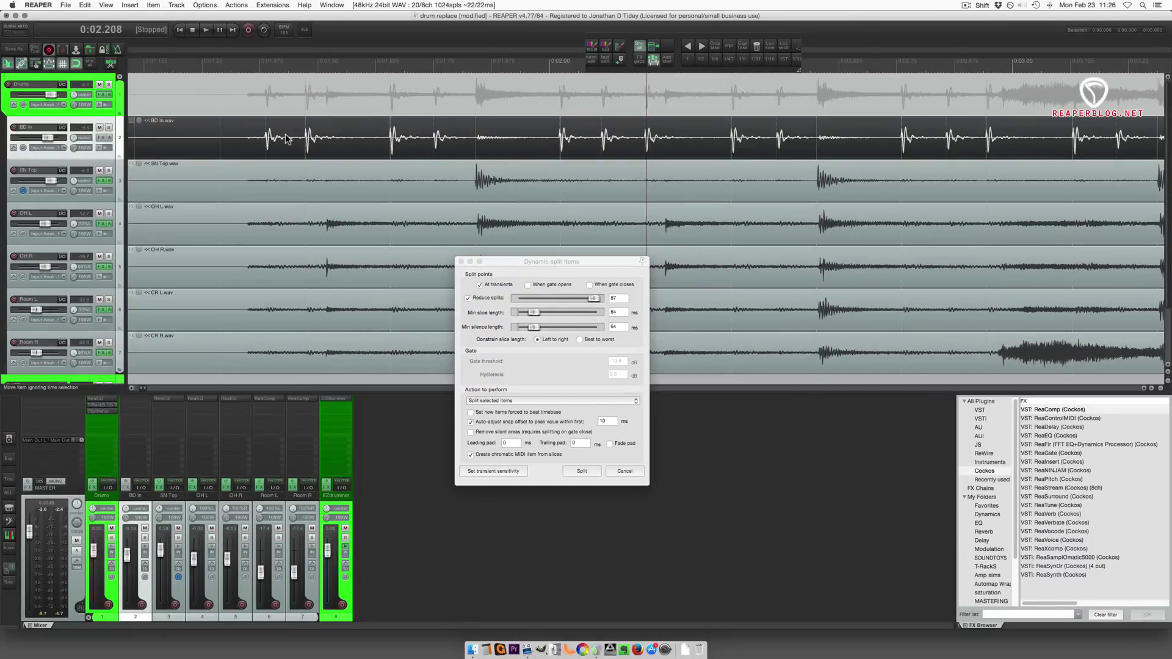
scroll(501, 182, right, 5)
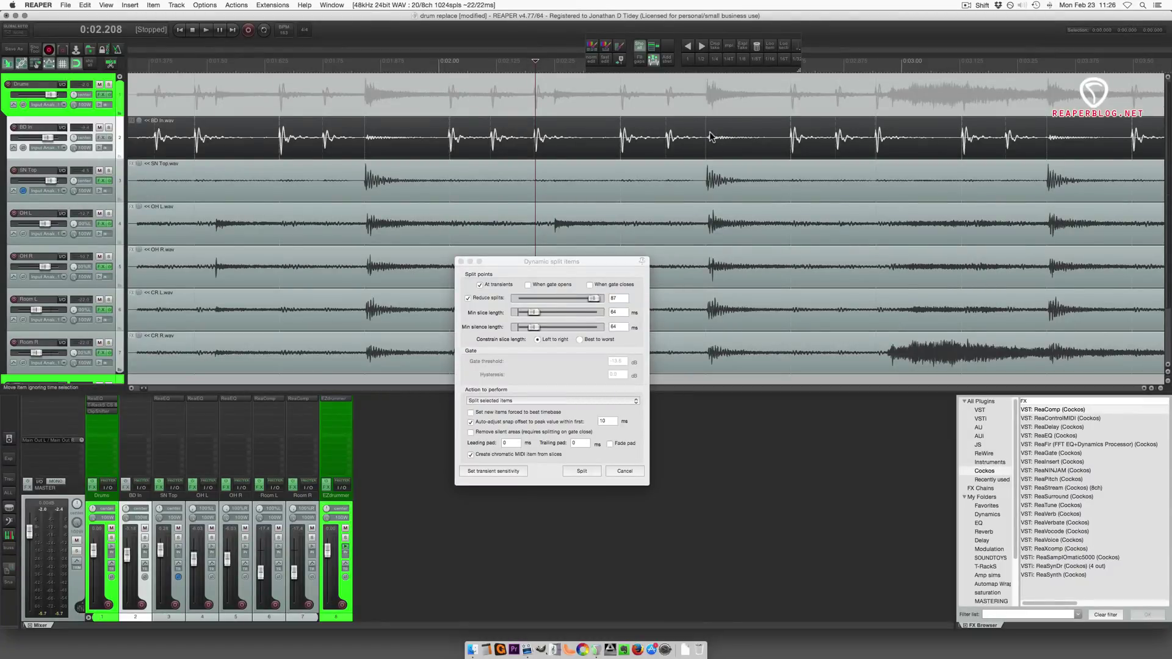
scroll(712, 144, right, 13)
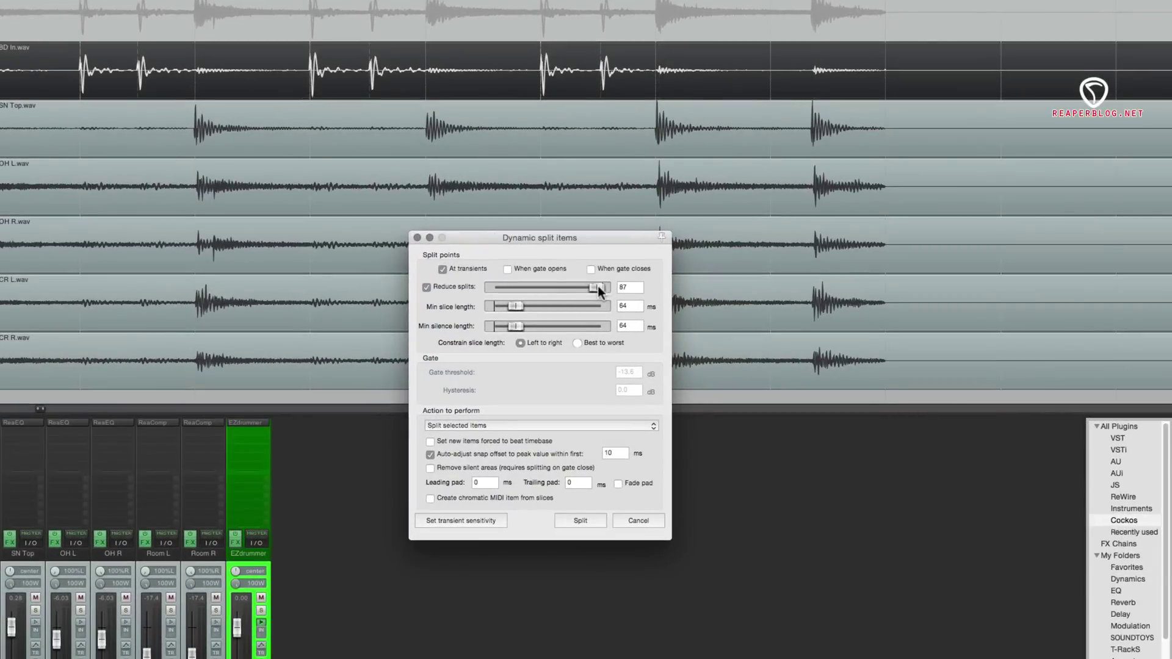
scroll(579, 118, left, 5)
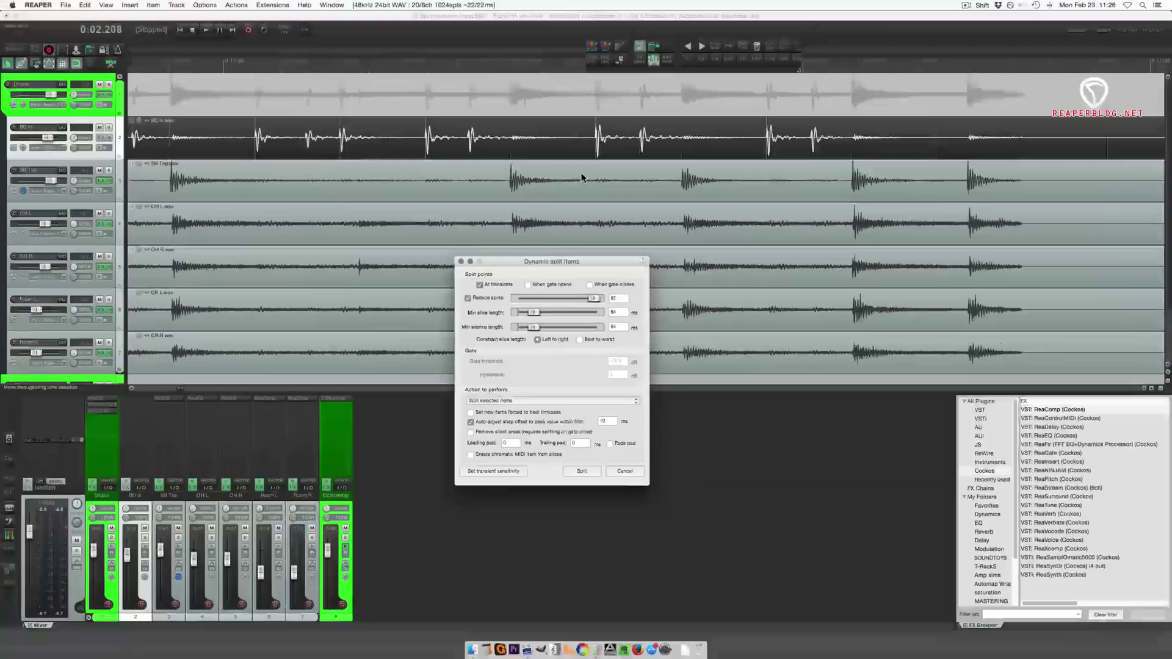
scroll(580, 119, left, 2)
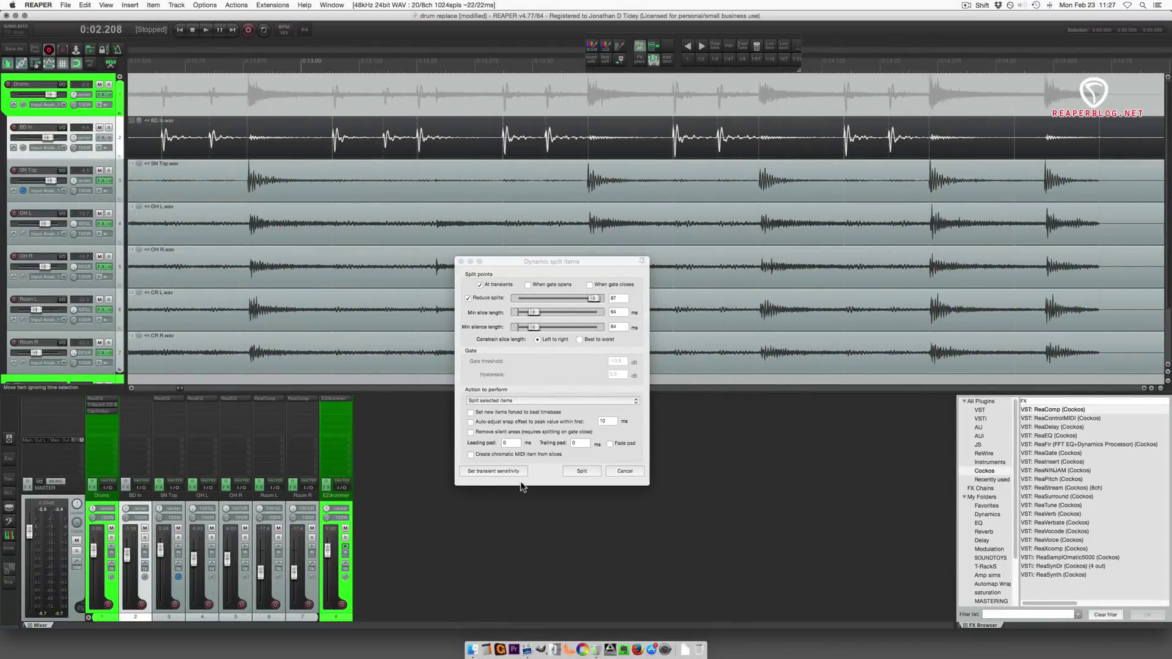
Split the BD In item at its transients and duplicate the BD In track
click(581, 472)
scroll(255, 178, down, 6)
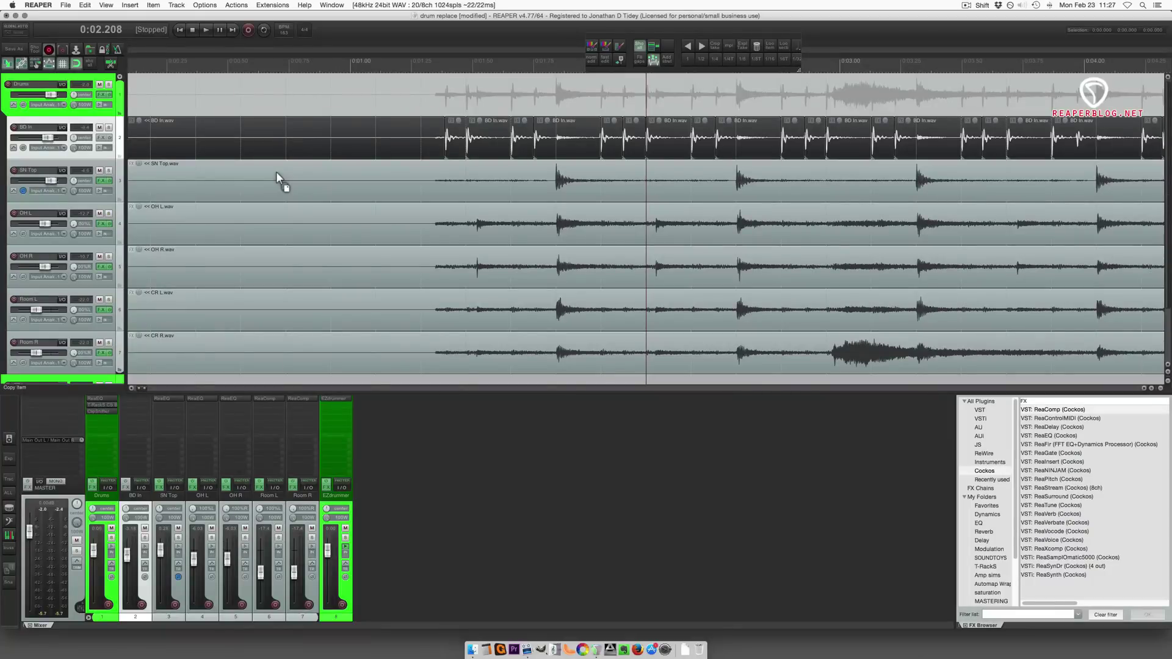
key(ctrl+alt+d)
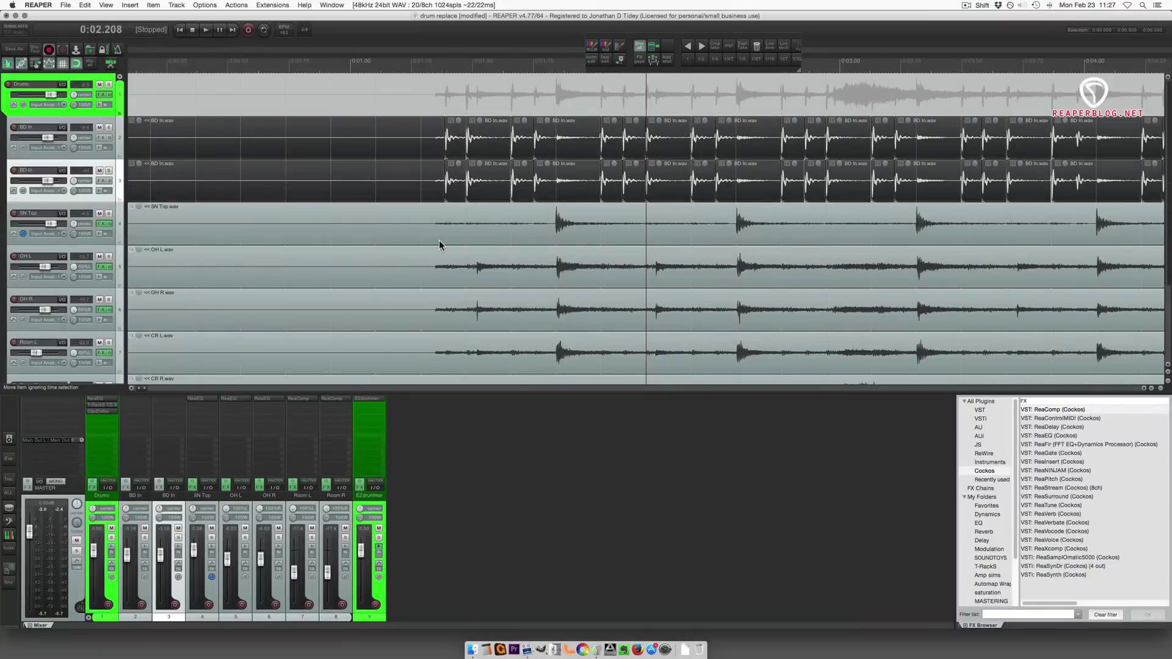
scroll(438, 240, down, 4)
scroll(440, 241, down, 4)
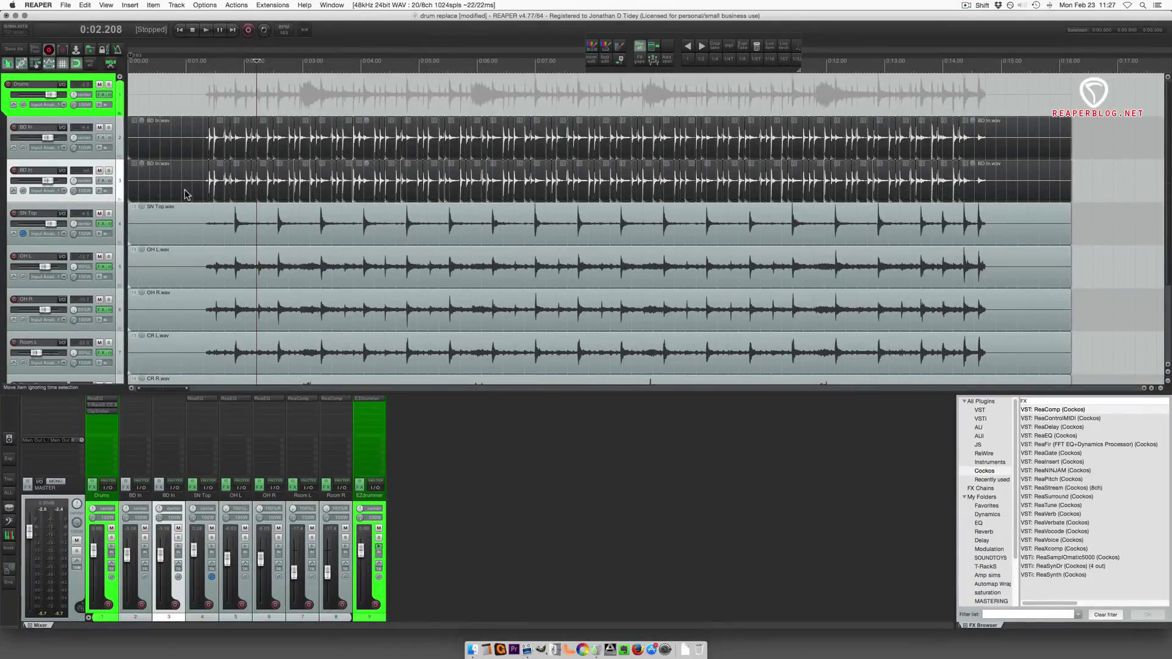
Select all slices on the duplicate BD In track except the first one
click(93, 208)
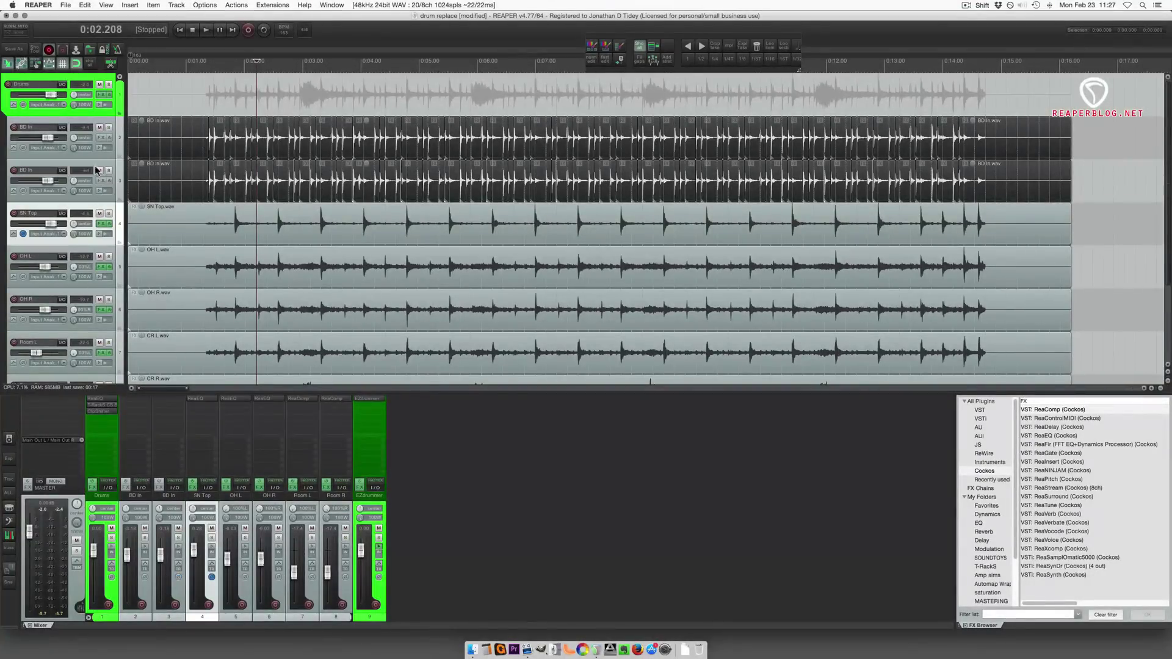
double_click(96, 171)
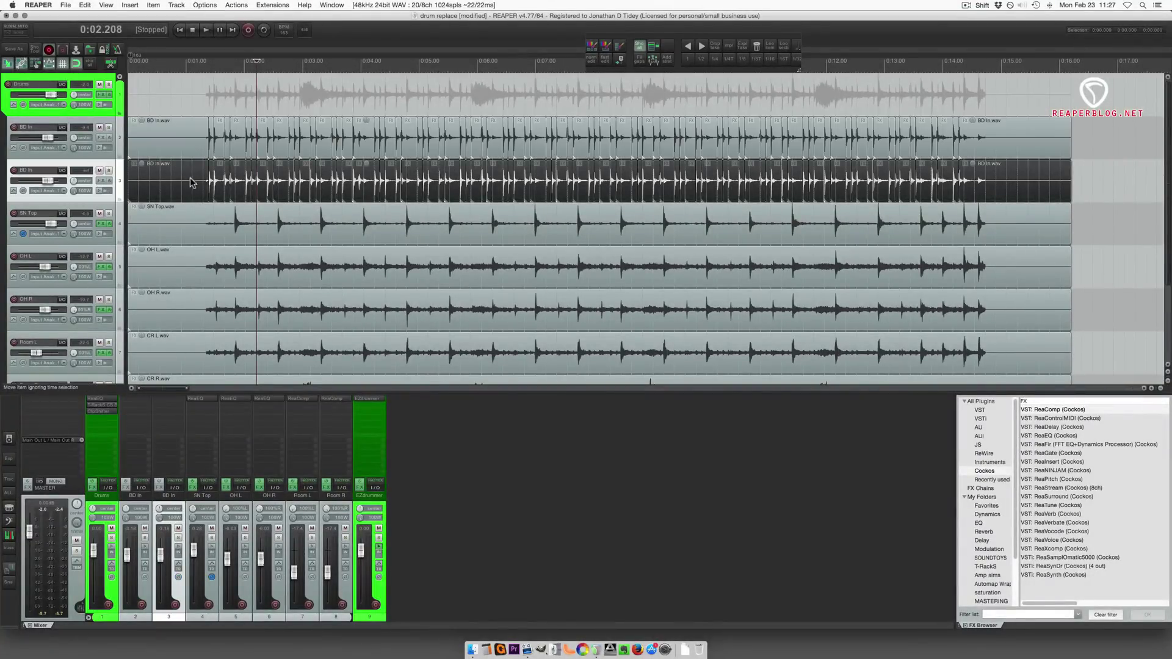
key(super)
super+click(160, 163)
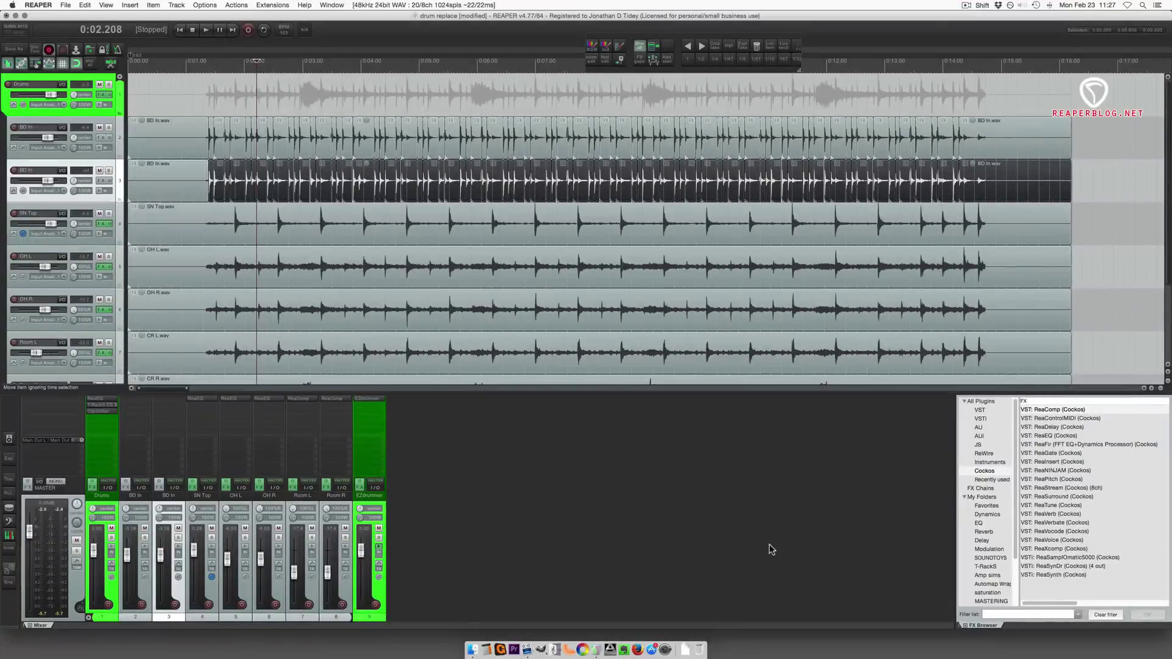
key(super+alt+x)
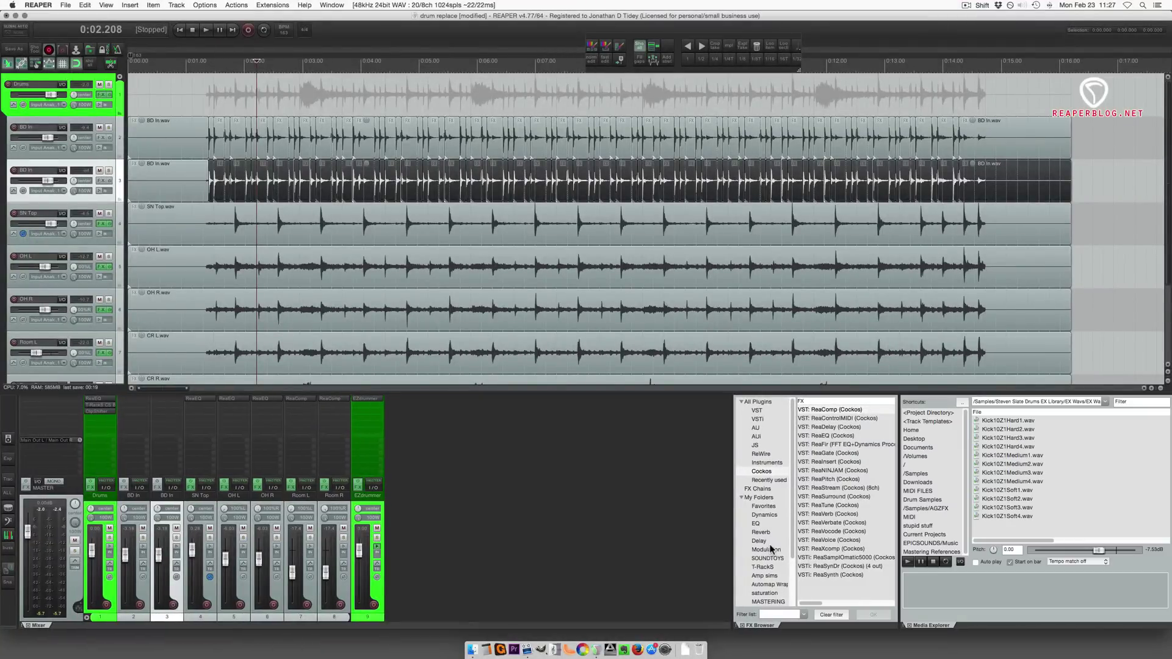
Replace the selected slices' media with Kick10Z1Hard3.wav and lower the duplicate track's volume
click(1020, 439)
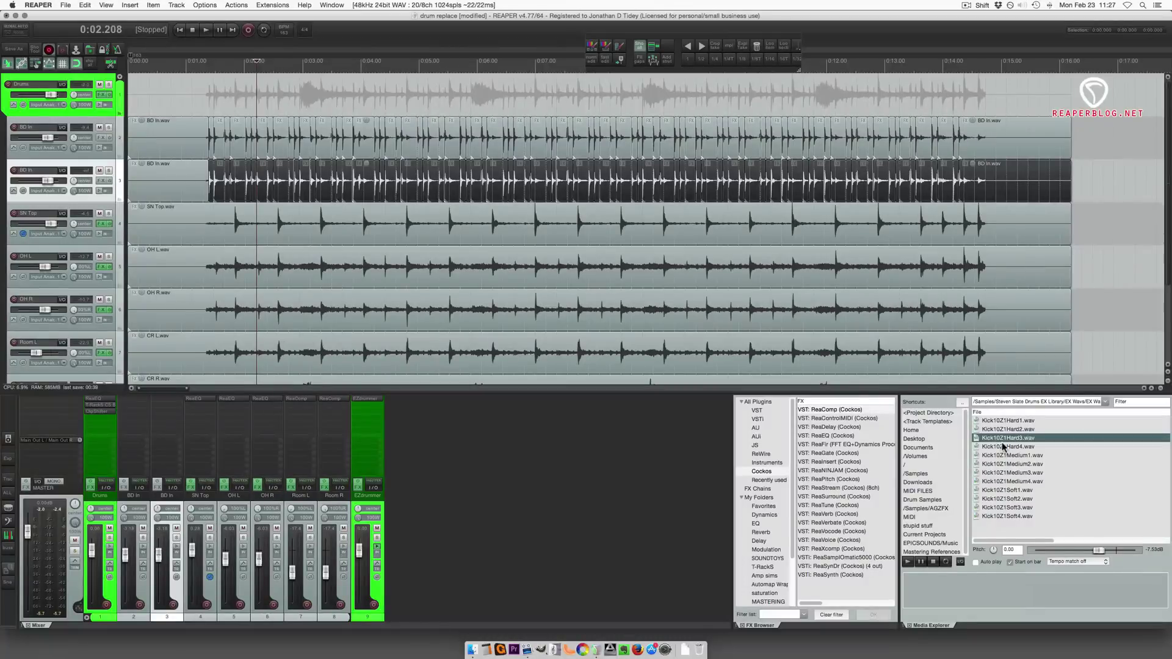
click(910, 563)
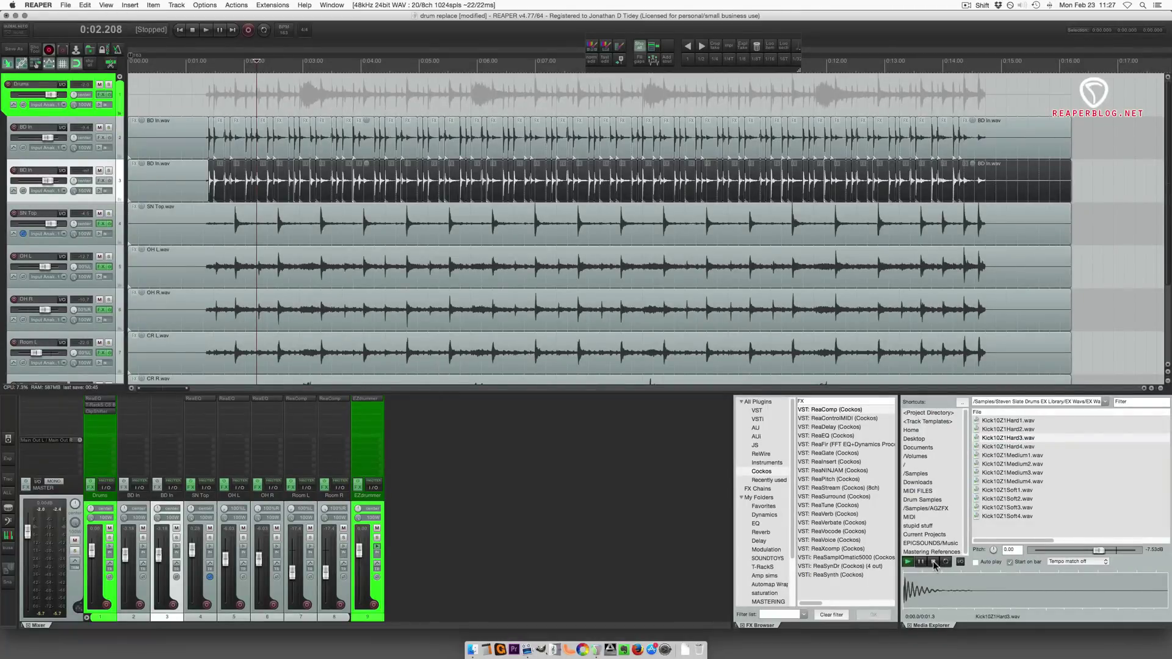
right_click(995, 439)
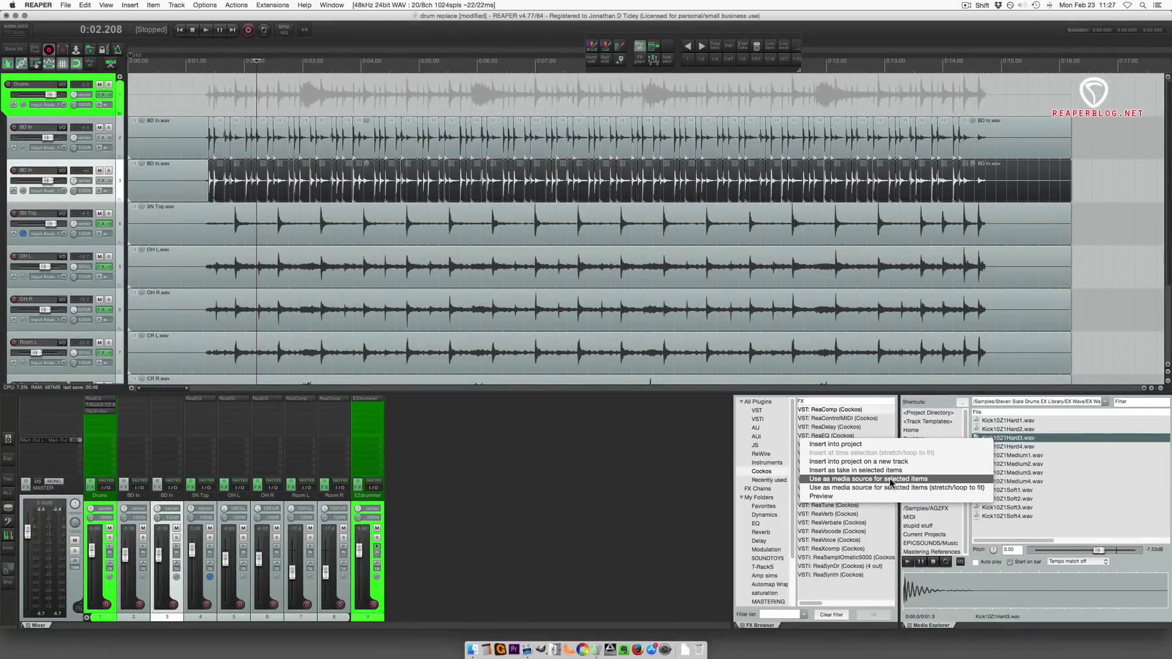
click(889, 478)
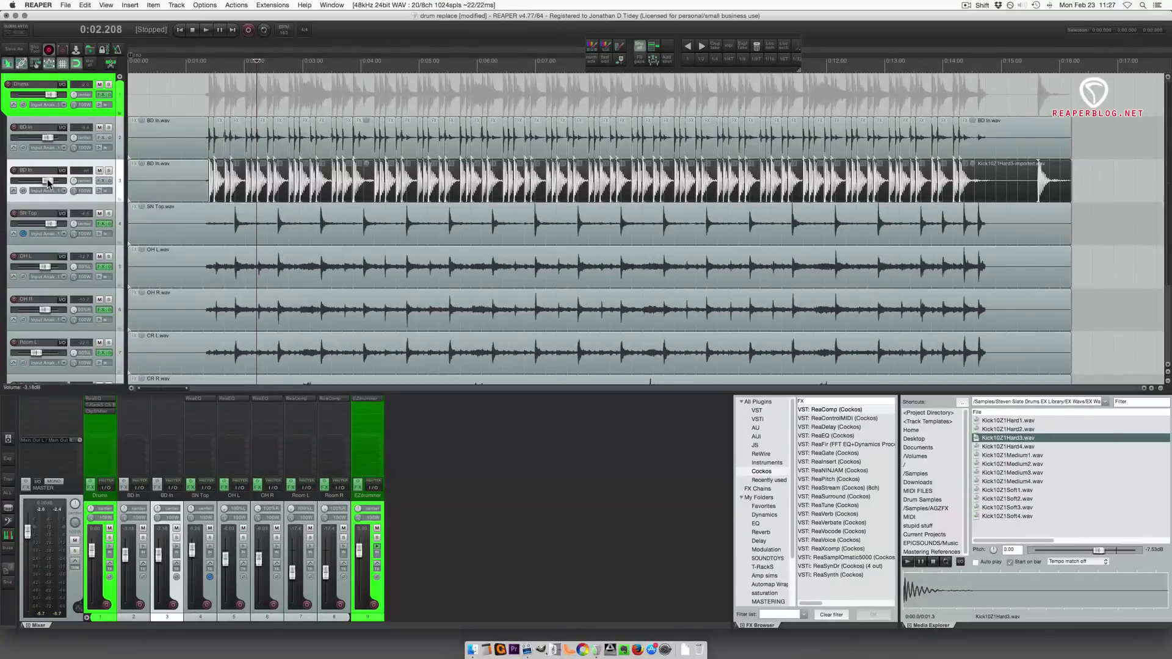
drag(48, 181, 41, 181)
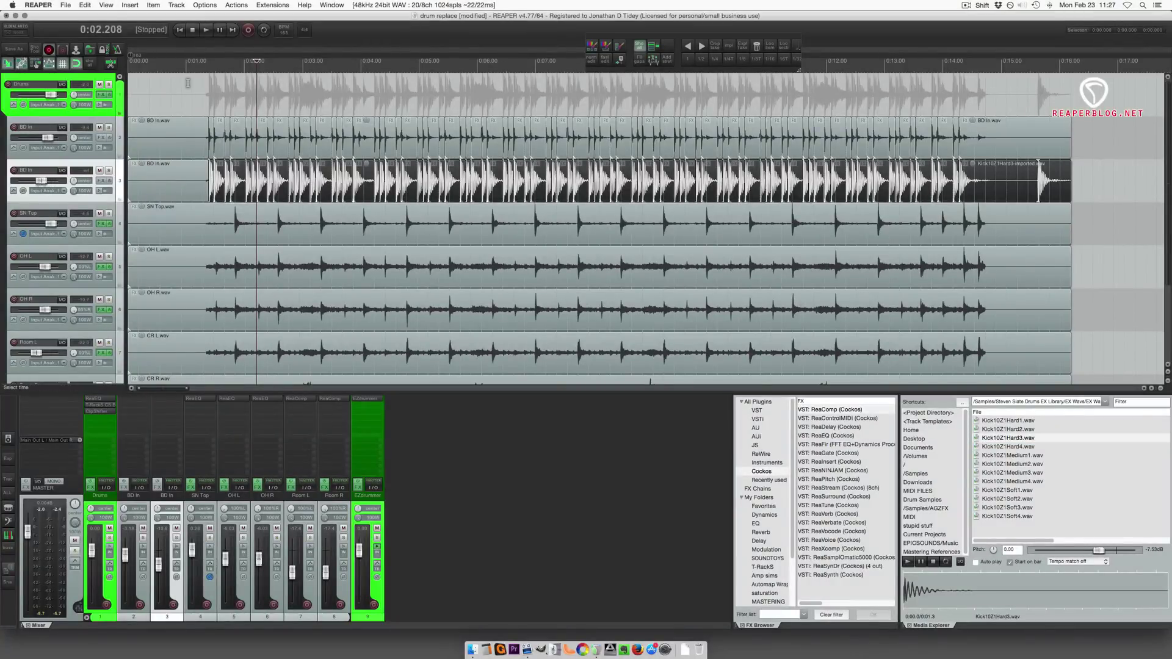
click(191, 93)
Play back and compare against the muted BD In track, setting the replacement kick to -12.3 dB
key(space)
mouse_move(41, 182)
mouse_down()
mouse_move(26, 183)
mouse_move(38, 182)
mouse_up()
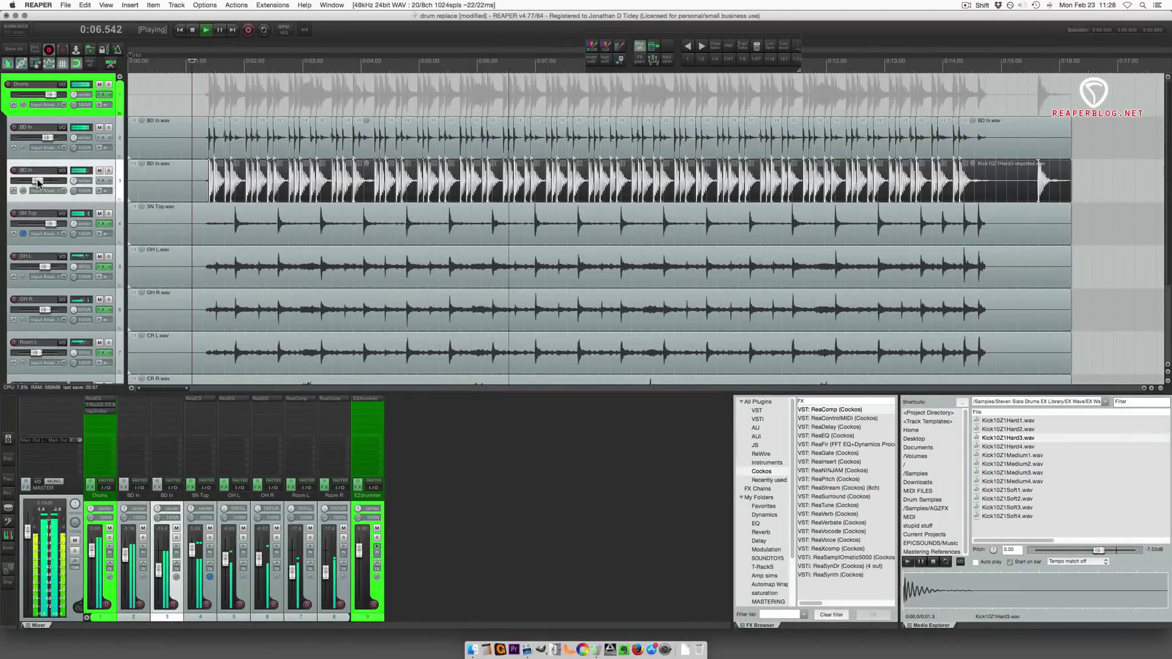
click(100, 127)
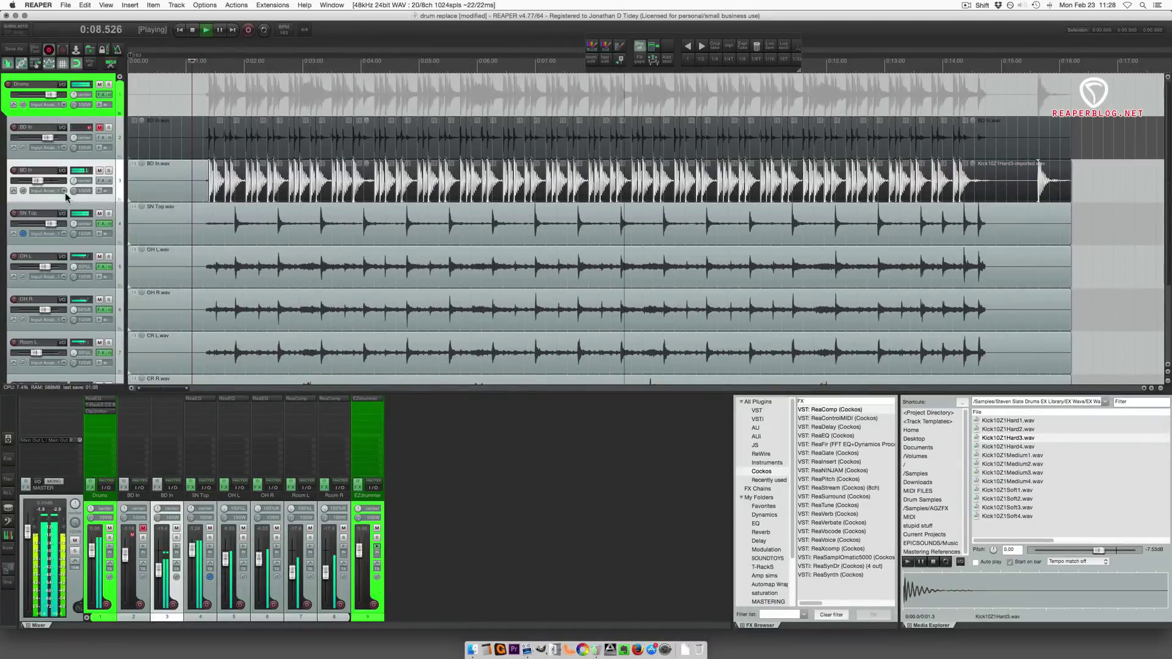
mouse_move(41, 181)
mouse_down()
mouse_move(27, 191)
mouse_move(40, 182)
mouse_up()
click(99, 127)
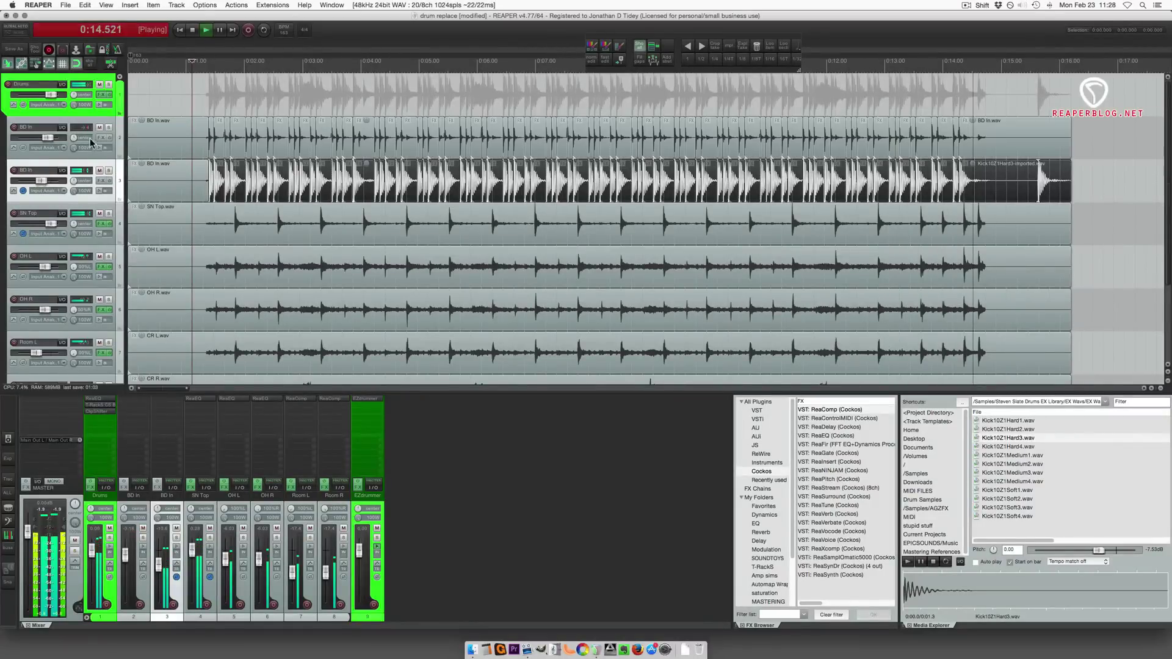
key(space)
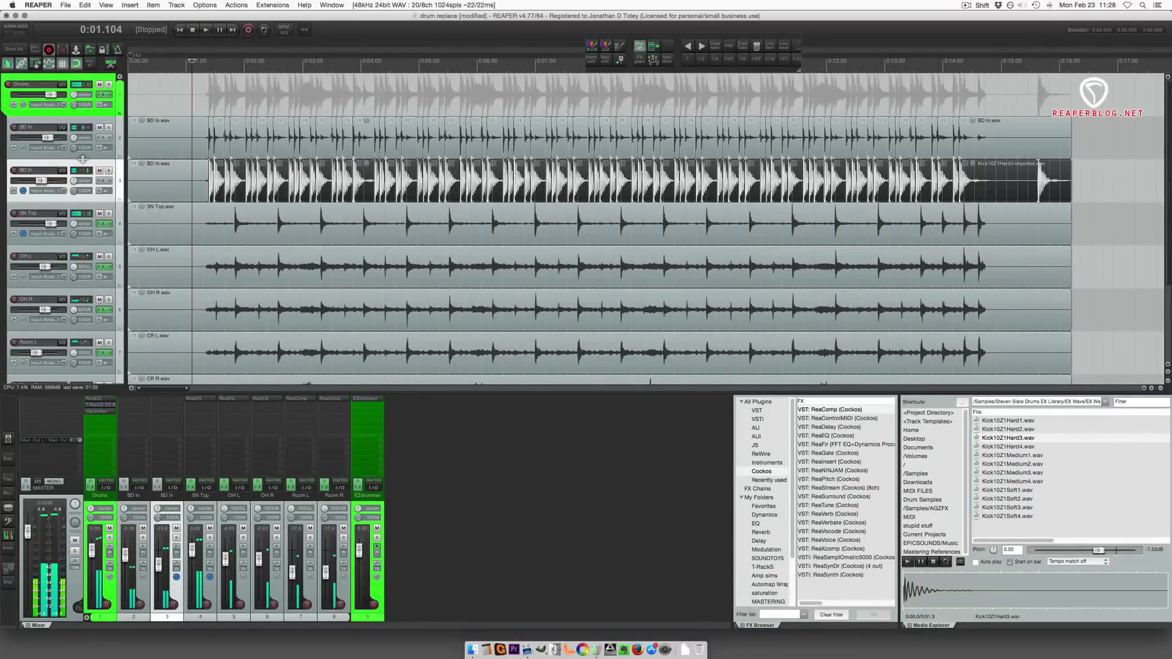
Trim the end of the Kick10Z1Hard3-imported item and bring up its item actions
click(1008, 187)
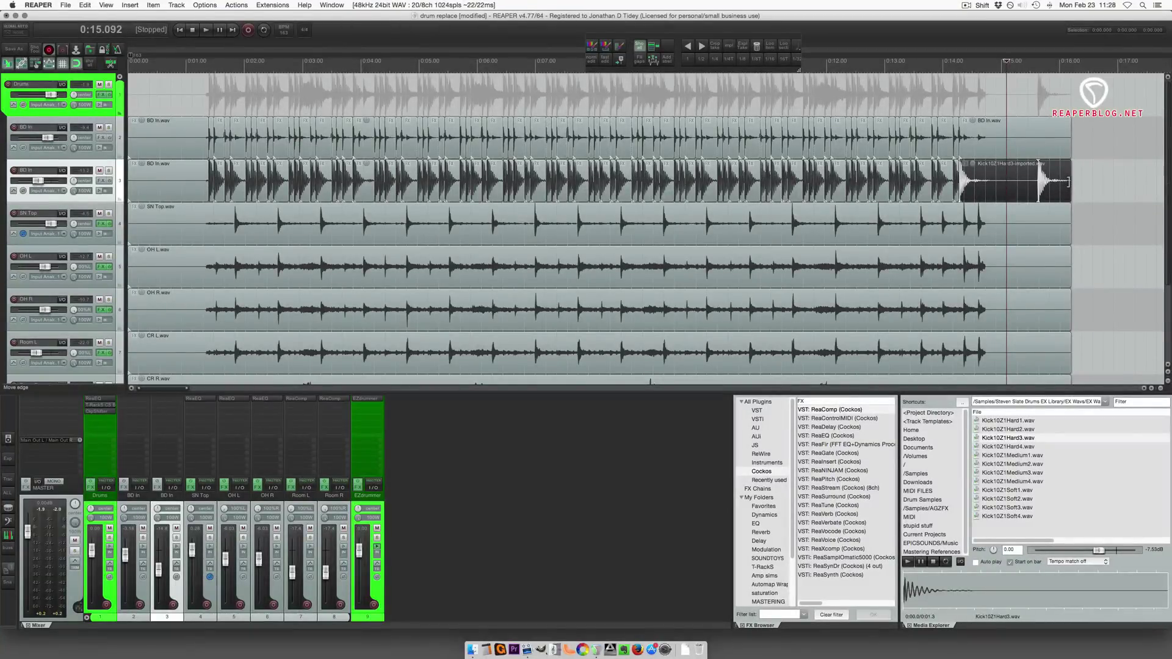
mouse_move(1069, 181)
mouse_down()
mouse_move(1039, 181)
mouse_move(1069, 181)
mouse_up()
right_click(1001, 185)
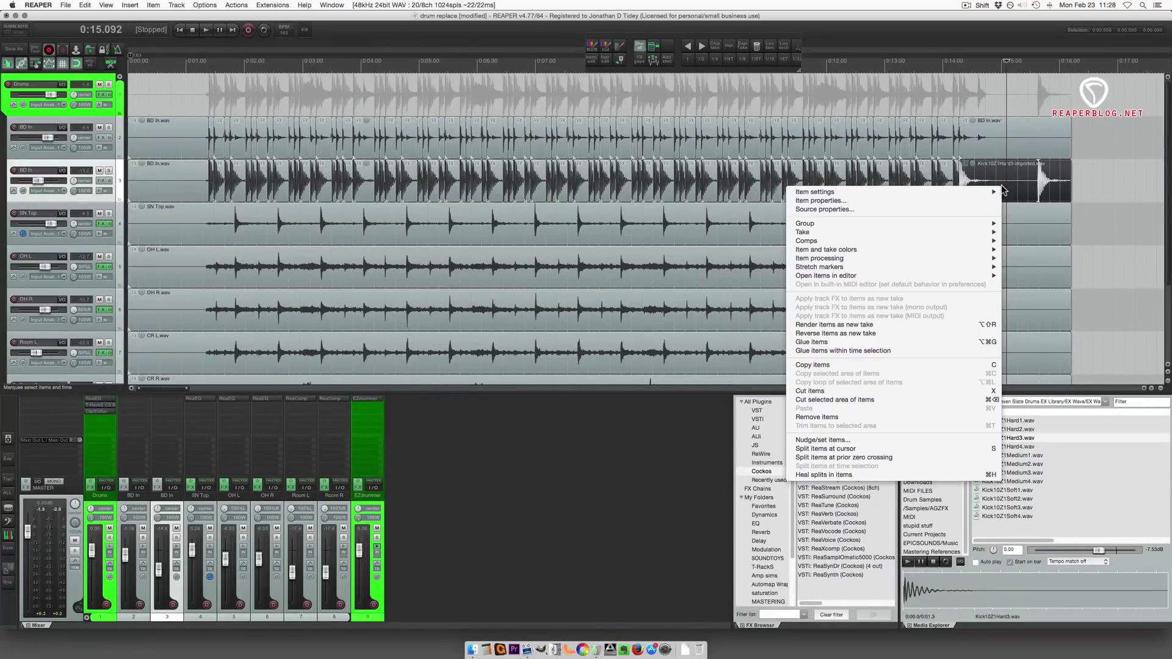
mouse_move(873, 193)
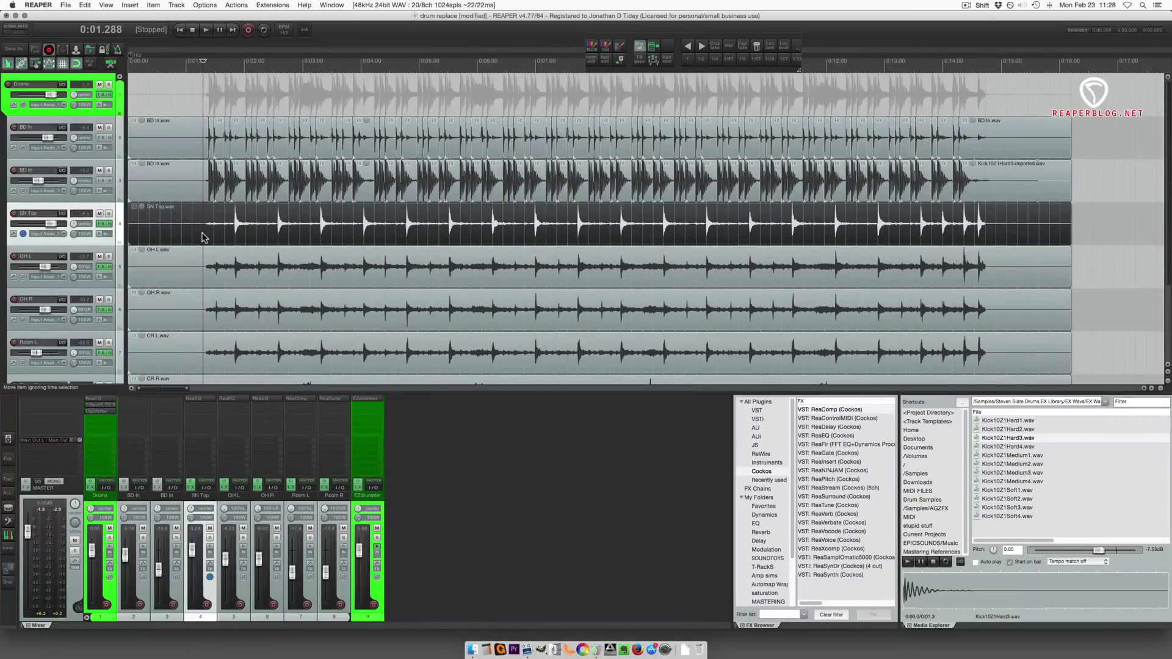
click(654, 60)
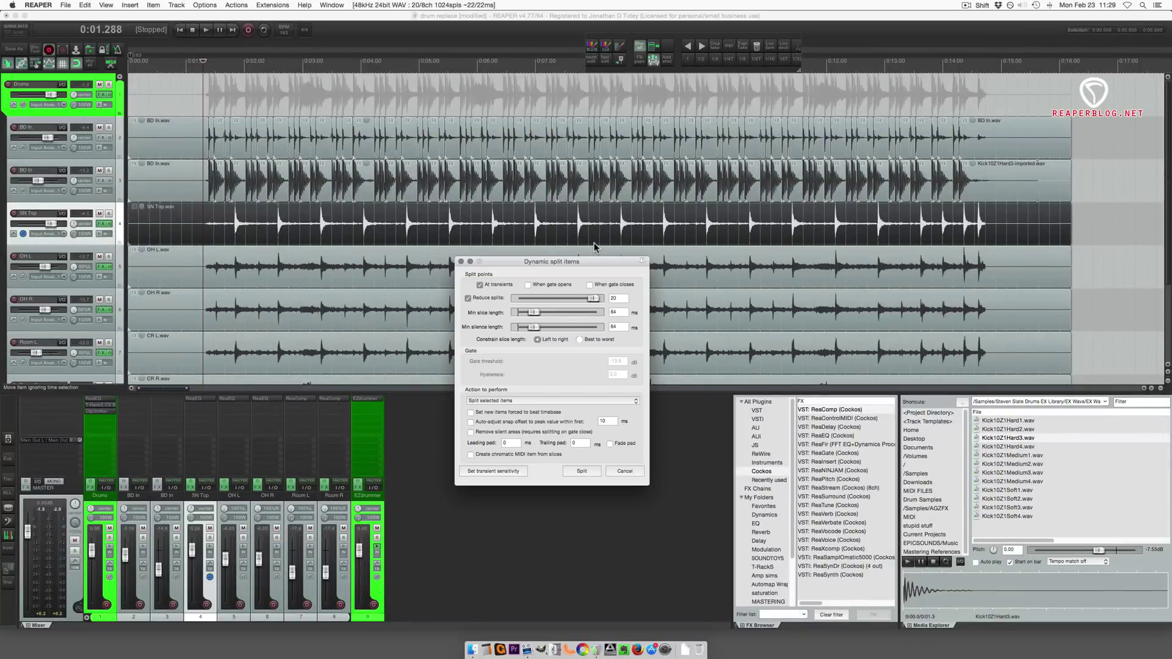
click(237, 236)
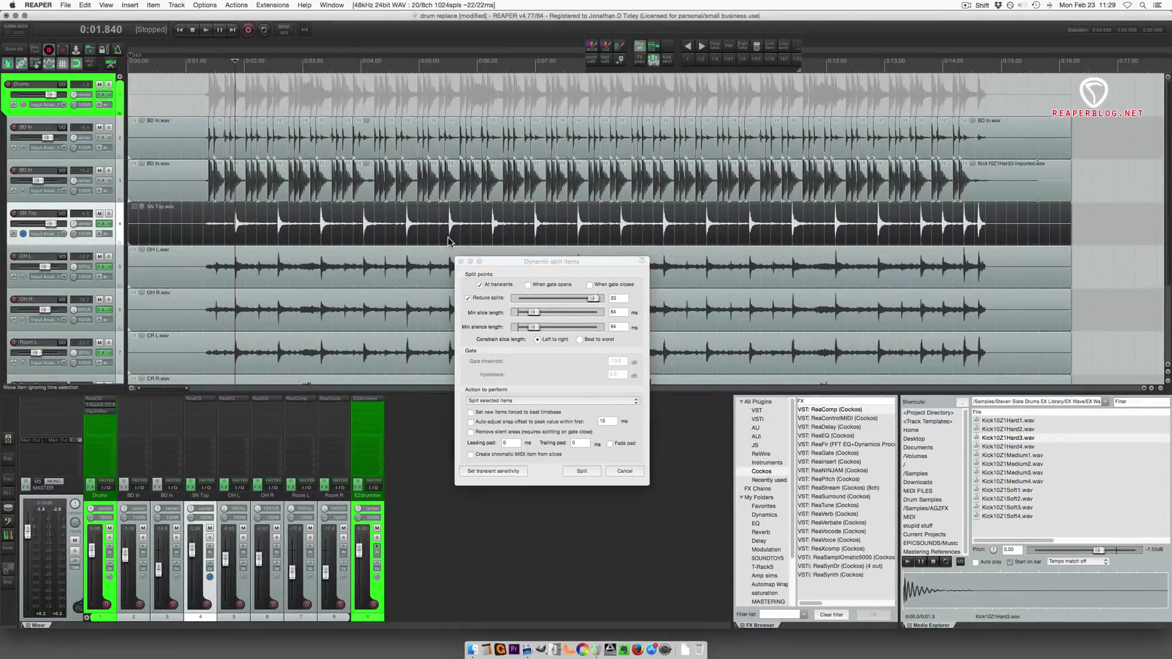
scroll(841, 242, up, 10)
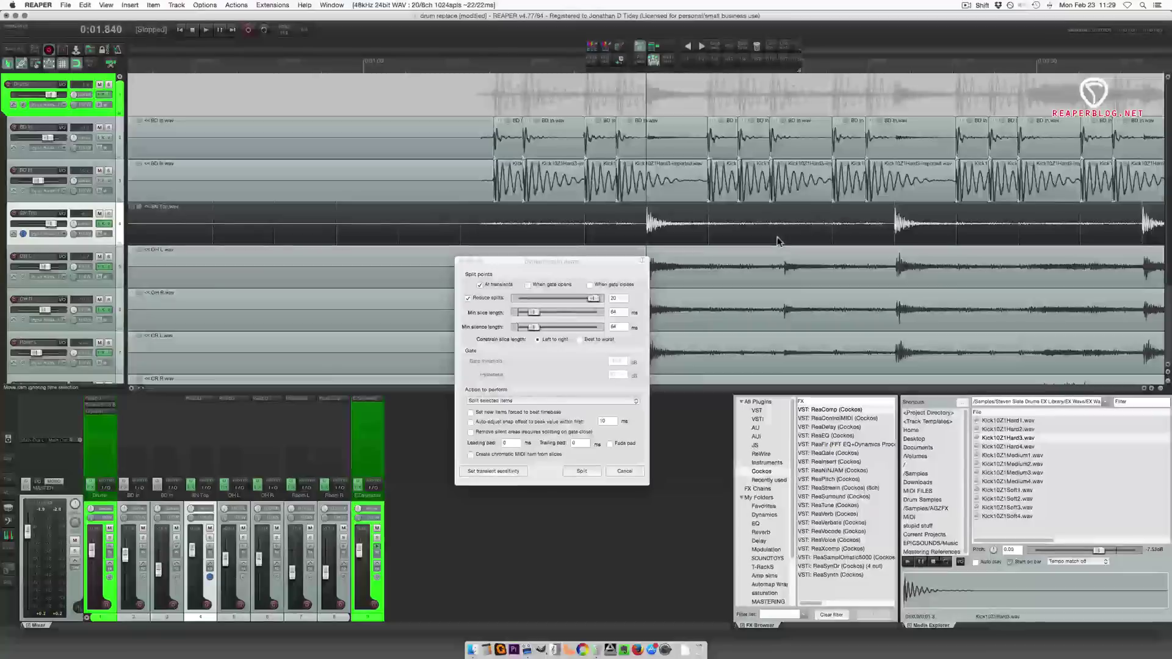
scroll(684, 229, right, 5)
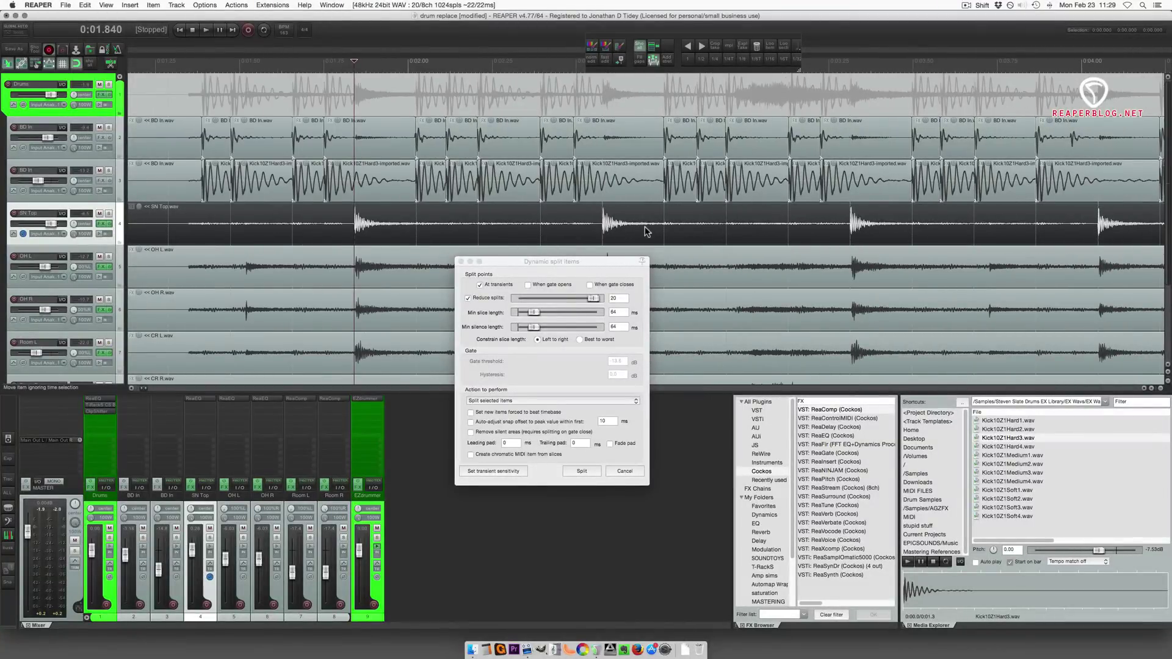
scroll(617, 226, right, 5)
scroll(459, 225, up, 8)
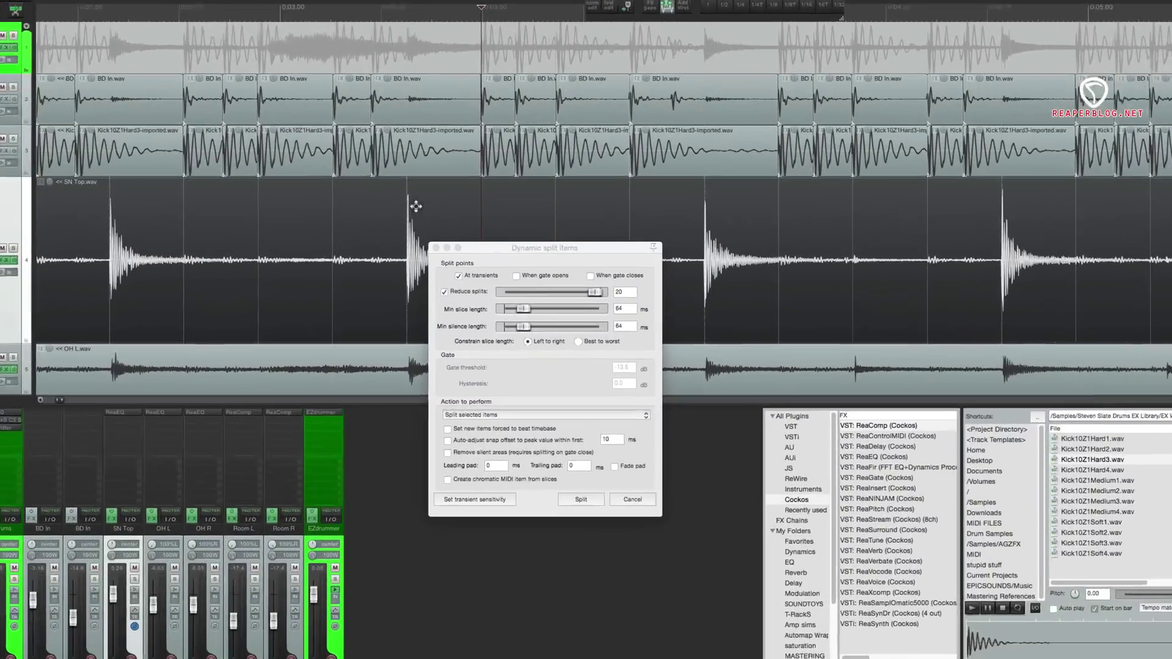
scroll(664, 213, right, 10)
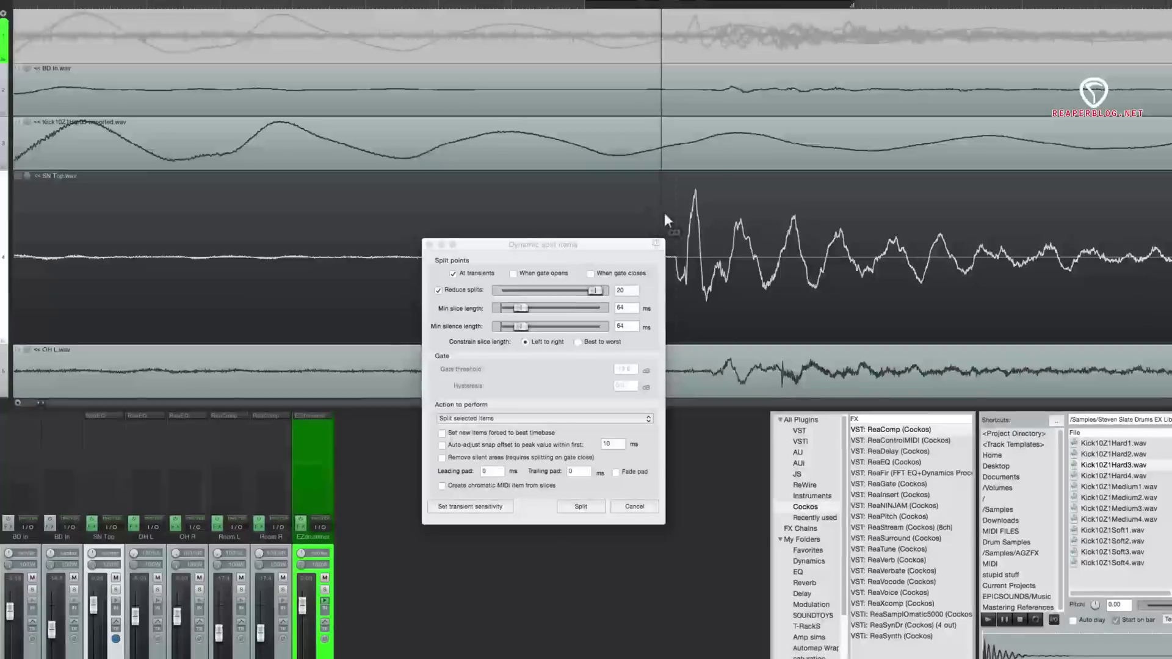
scroll(804, 218, left, 10)
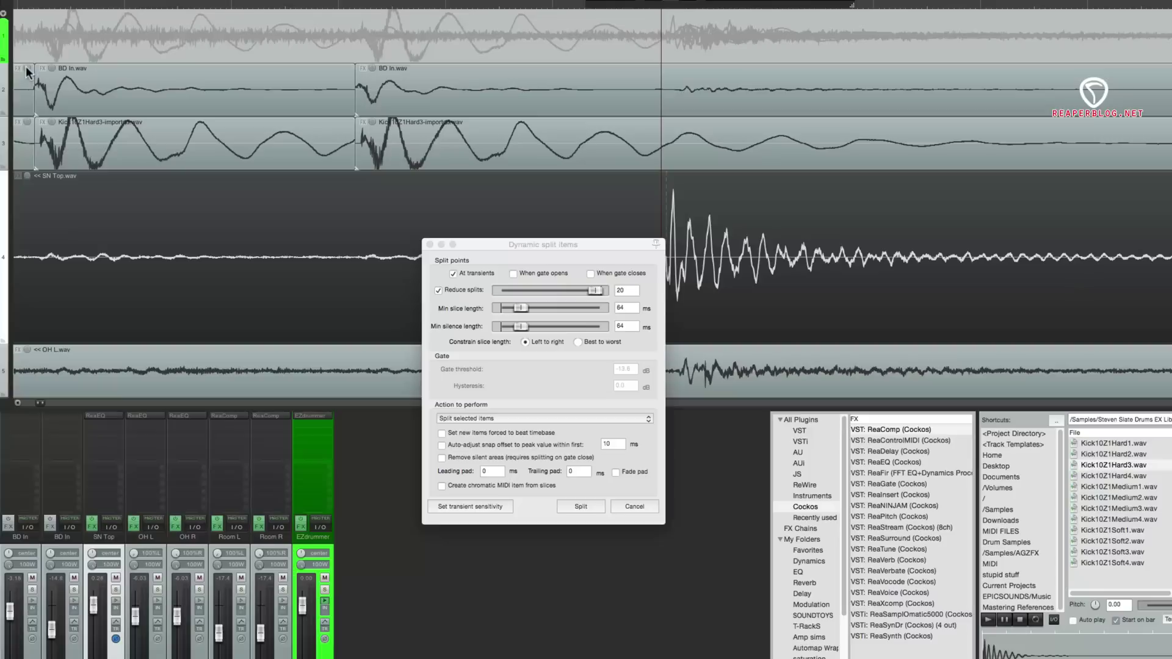
scroll(300, 218, down, 8)
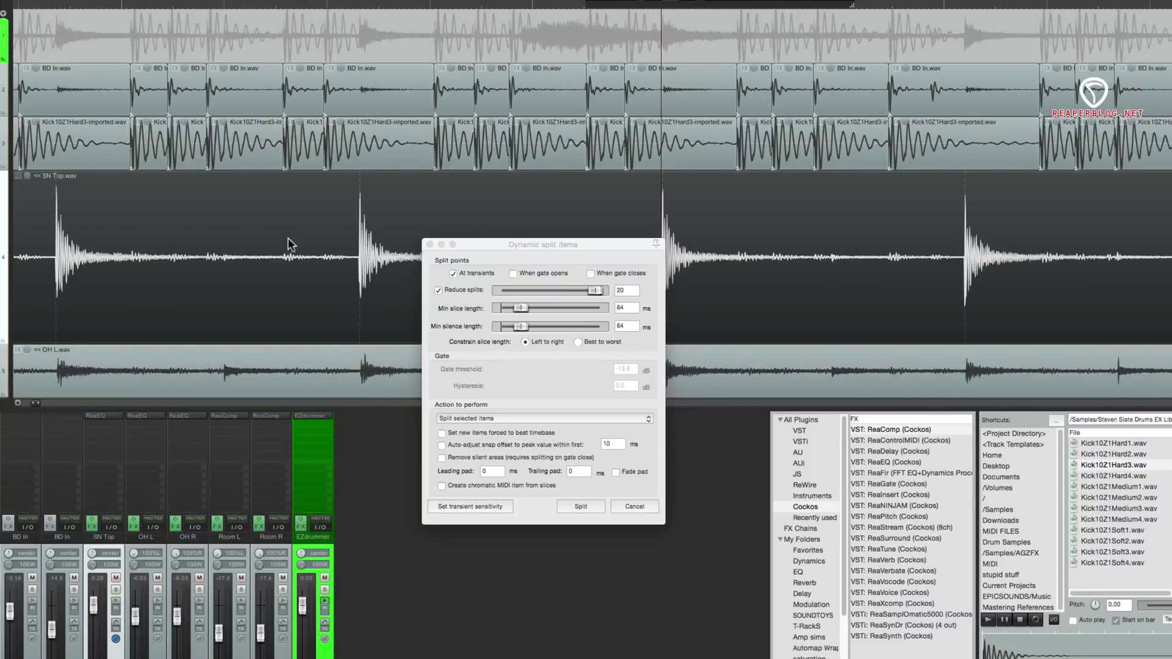
scroll(596, 201, right, 15)
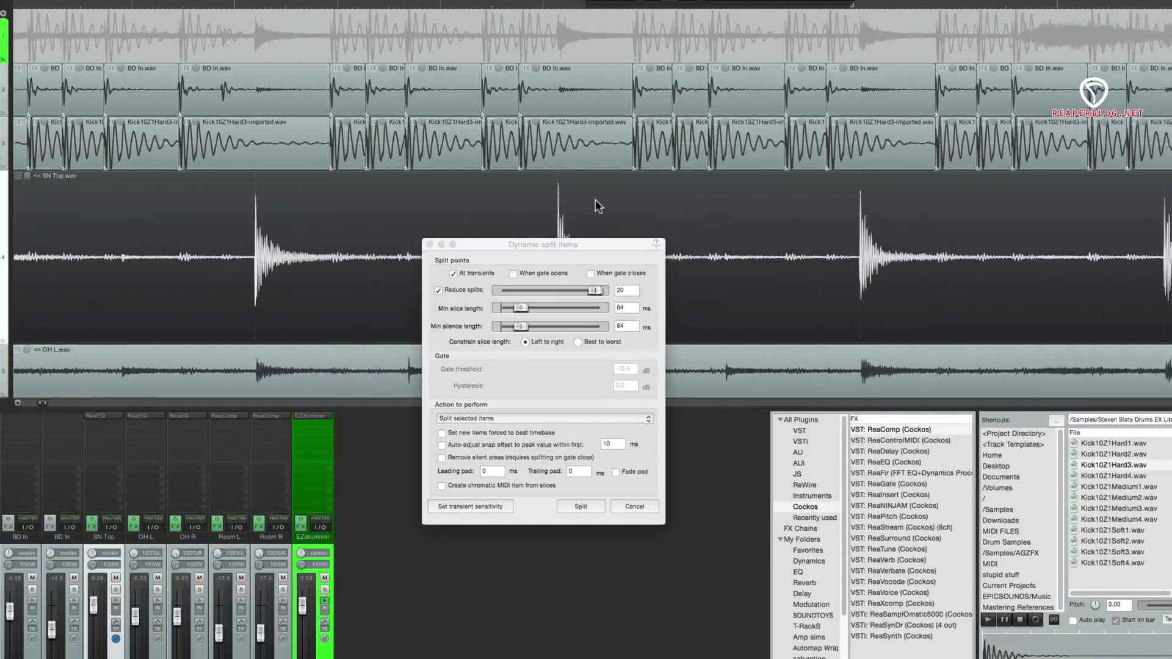
scroll(590, 200, right, 6)
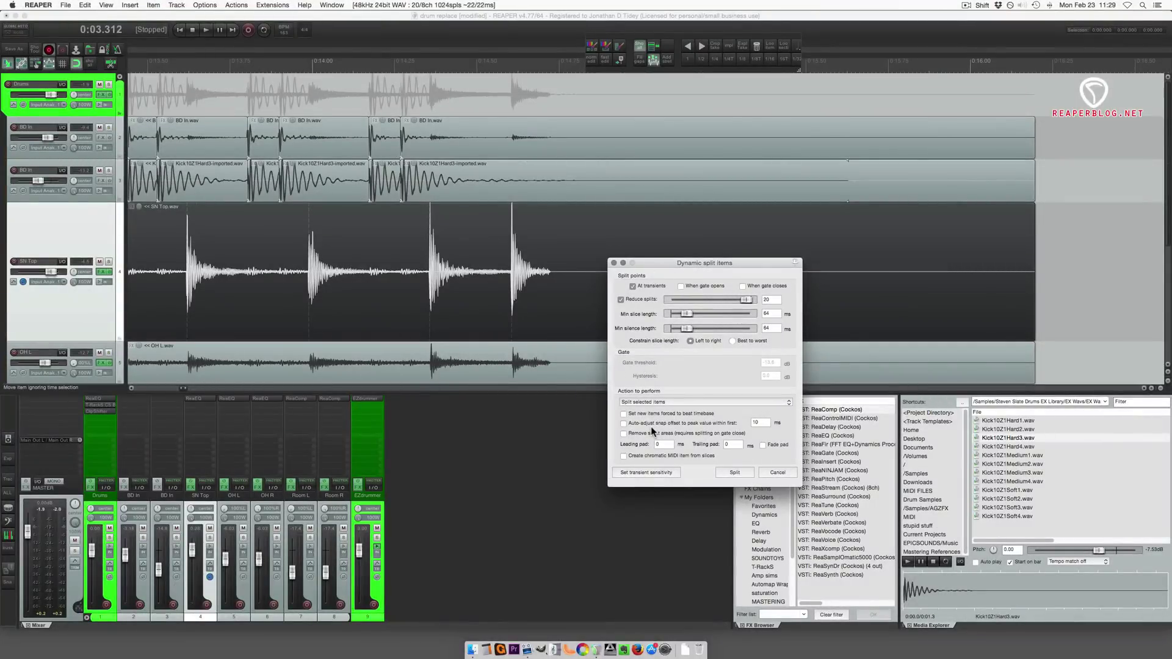
Split the SN Top item at its hits, creating a chromatic MIDI item from the slices
key(minus)
key(minus)
key(minus)
key(minus)
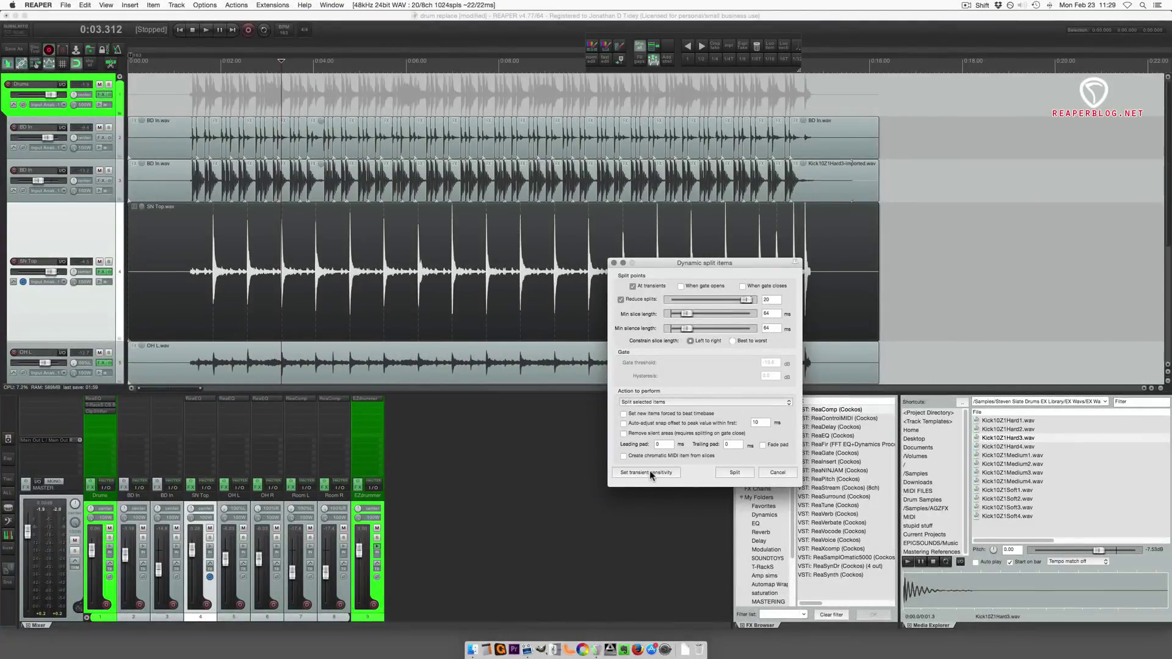
click(680, 455)
click(734, 472)
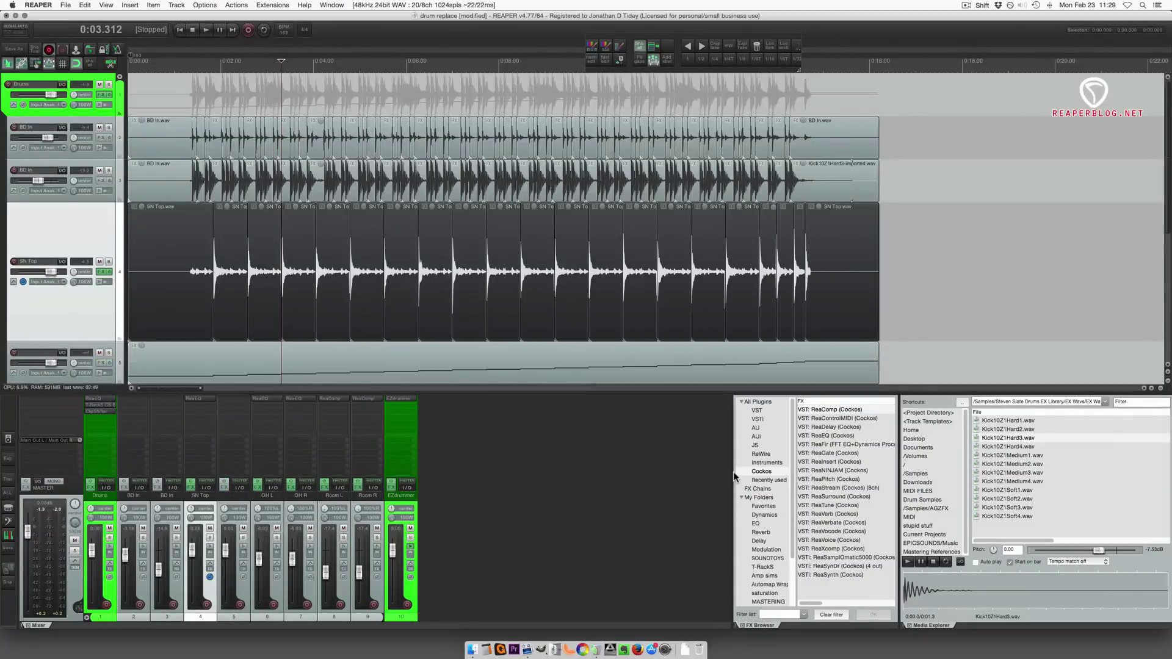
Select the new track 5 holding the MIDI item and open that item for editing
scroll(401, 305, down, 2)
scroll(401, 305, down, 1)
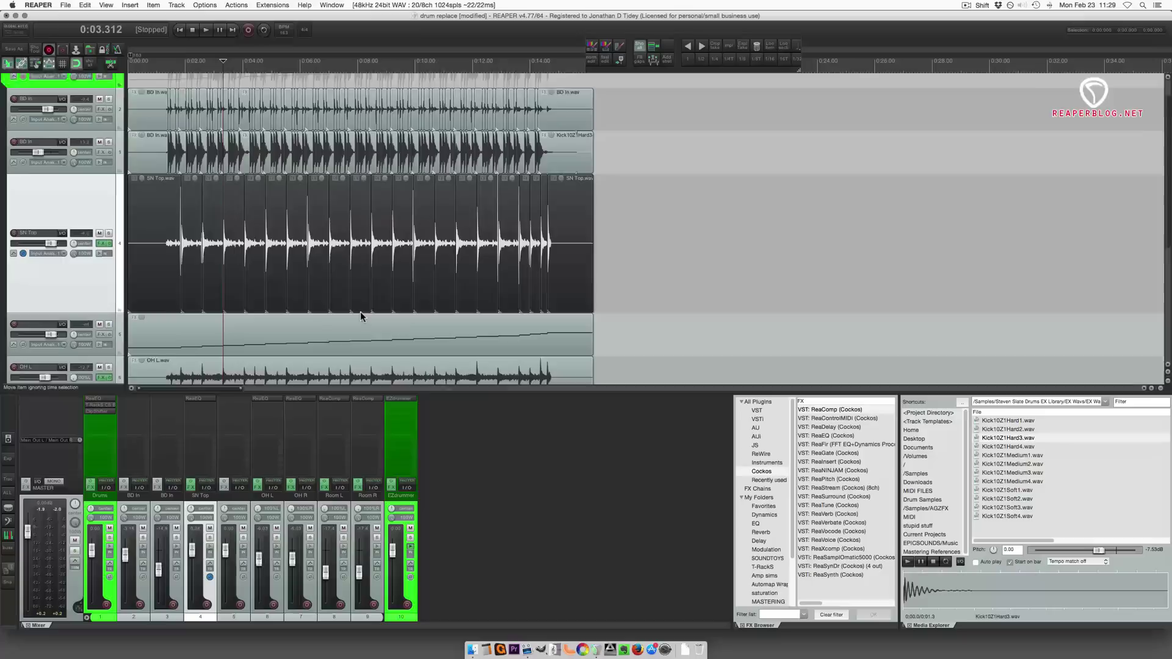
scroll(360, 313, down, 3)
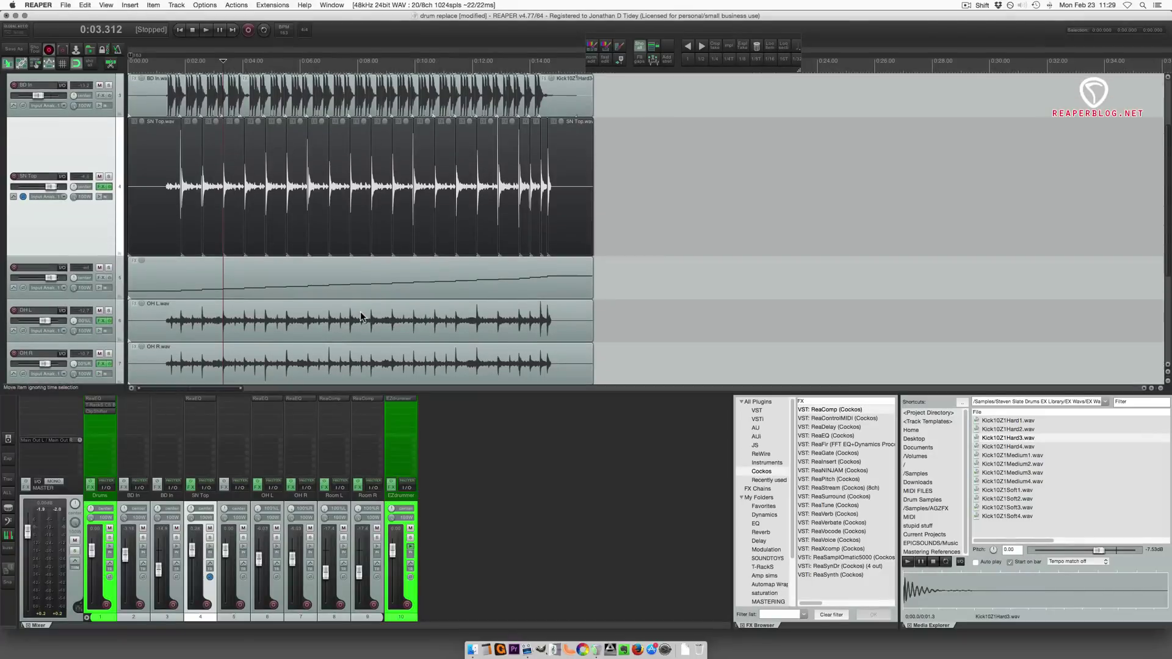
click(176, 284)
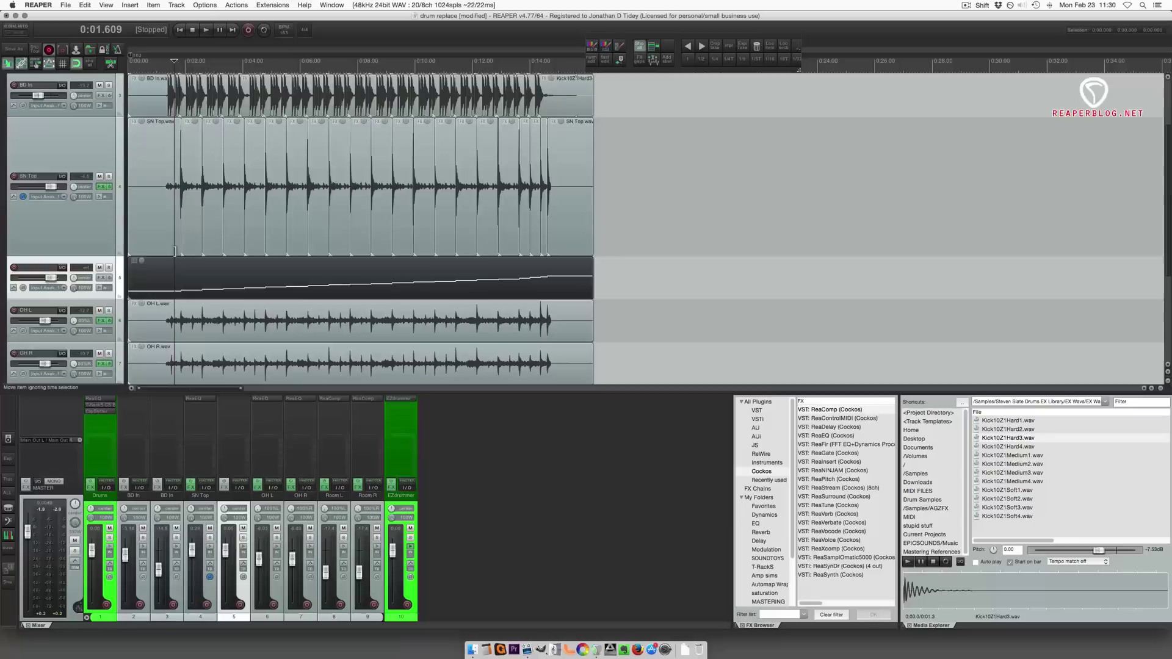
double_click(171, 282)
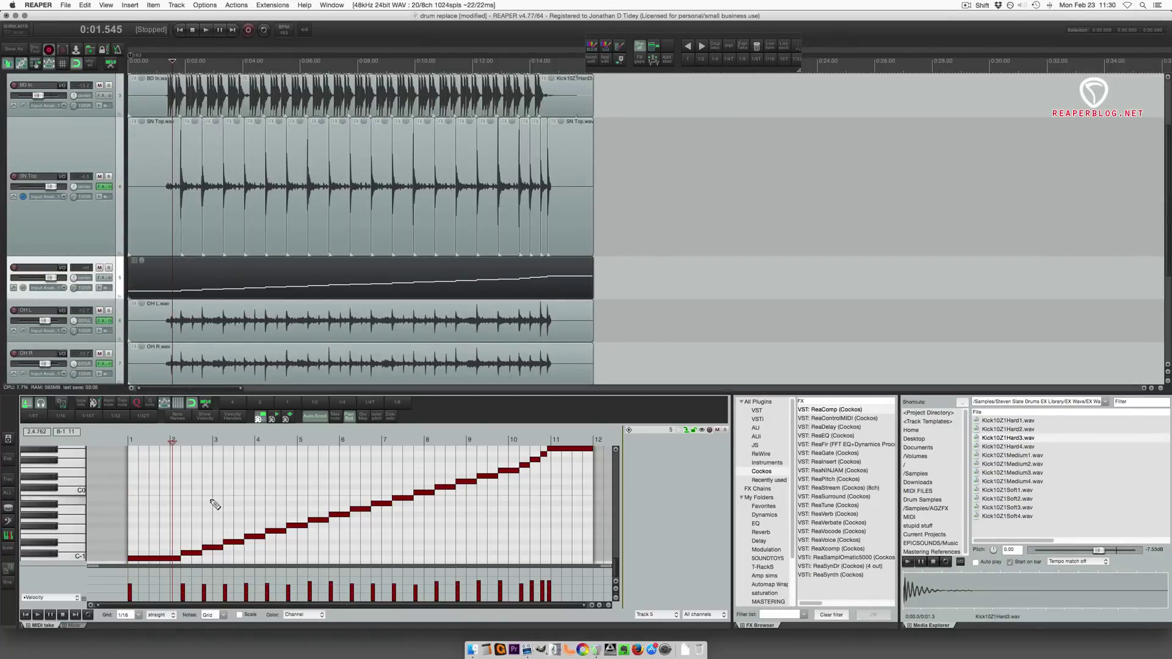
Delete the stray C-1 note and select all remaining notes in the MIDI item
click(135, 558)
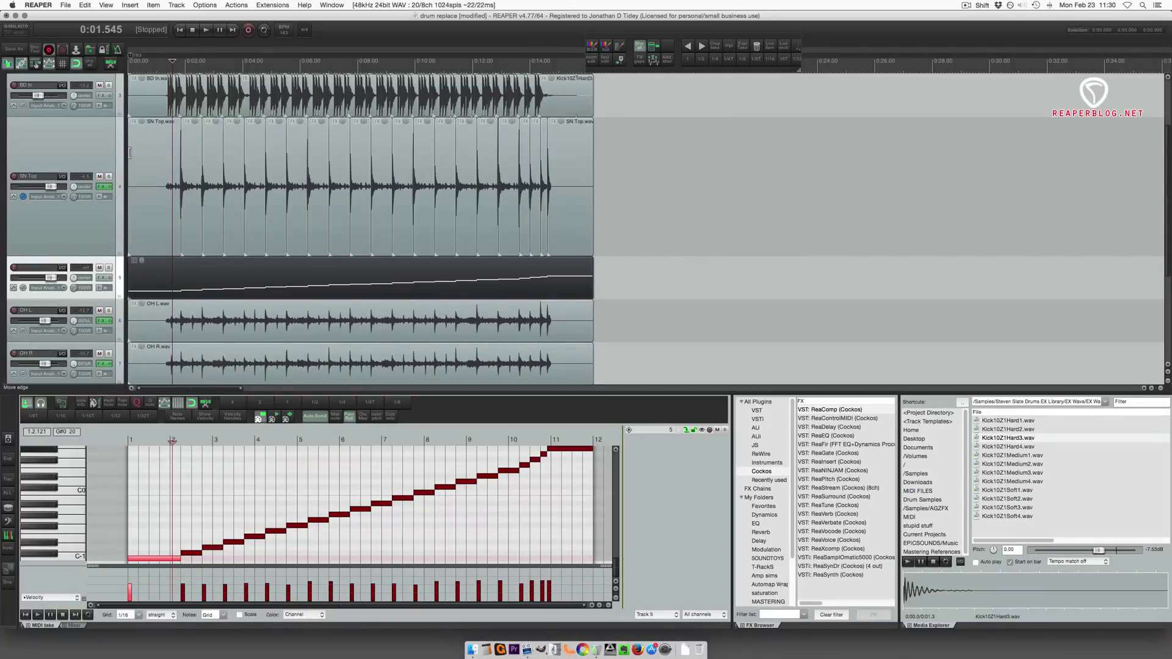
key(Delete)
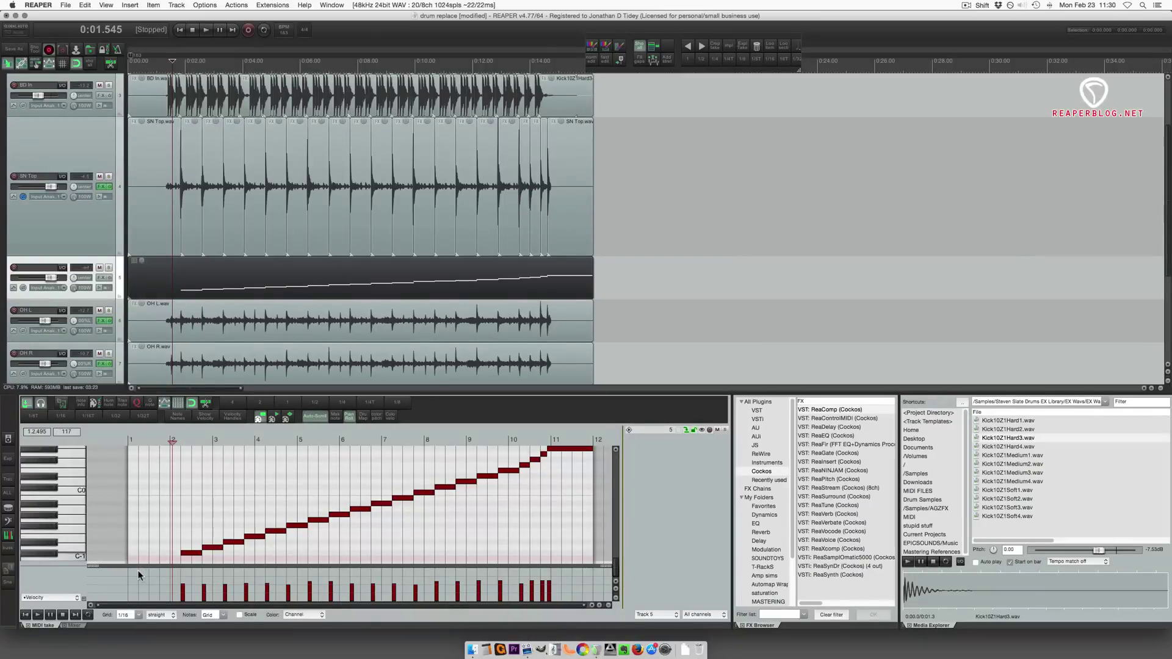
scroll(263, 556, up, 4)
scroll(263, 568, down, 2)
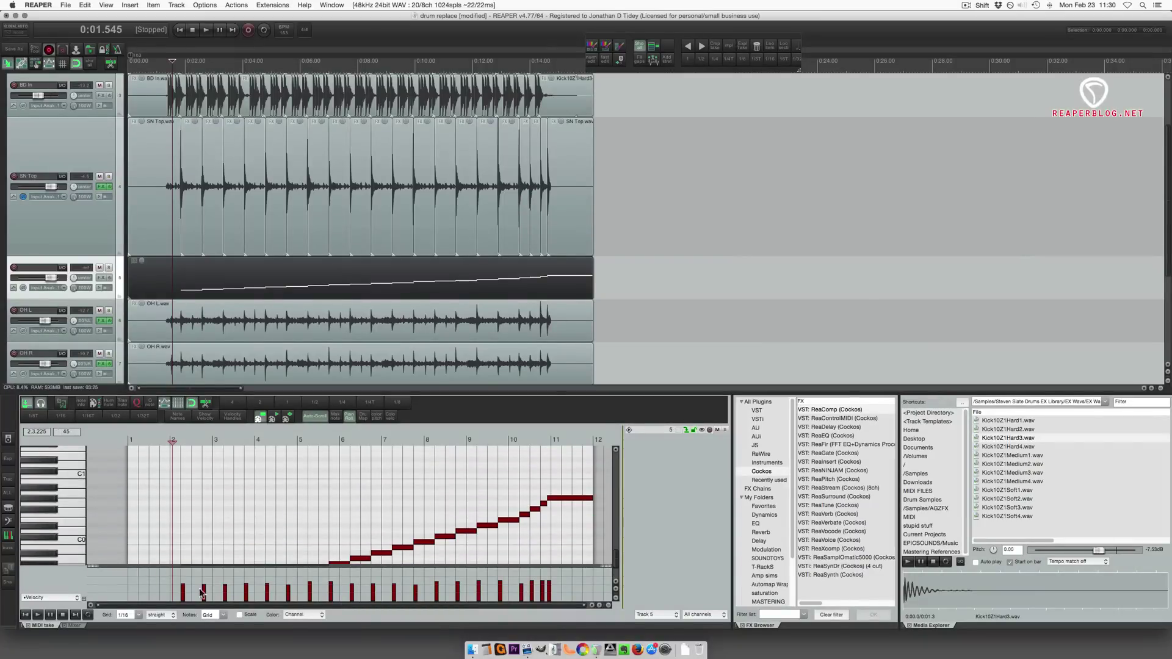
scroll(201, 593, down, 3)
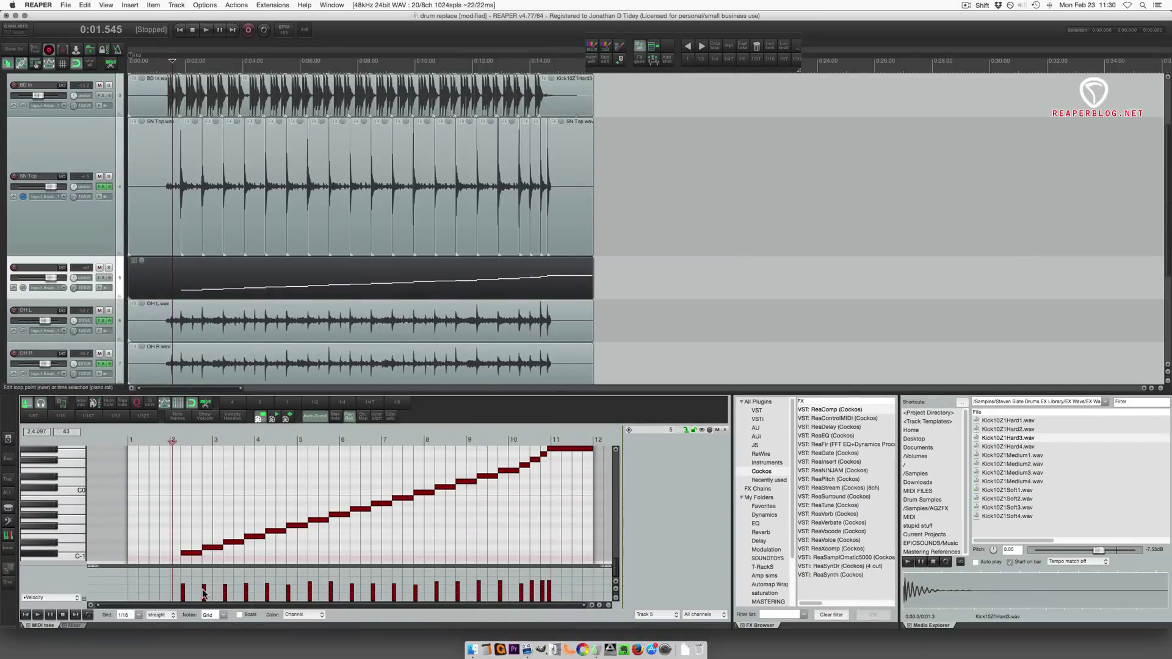
key(super+a)
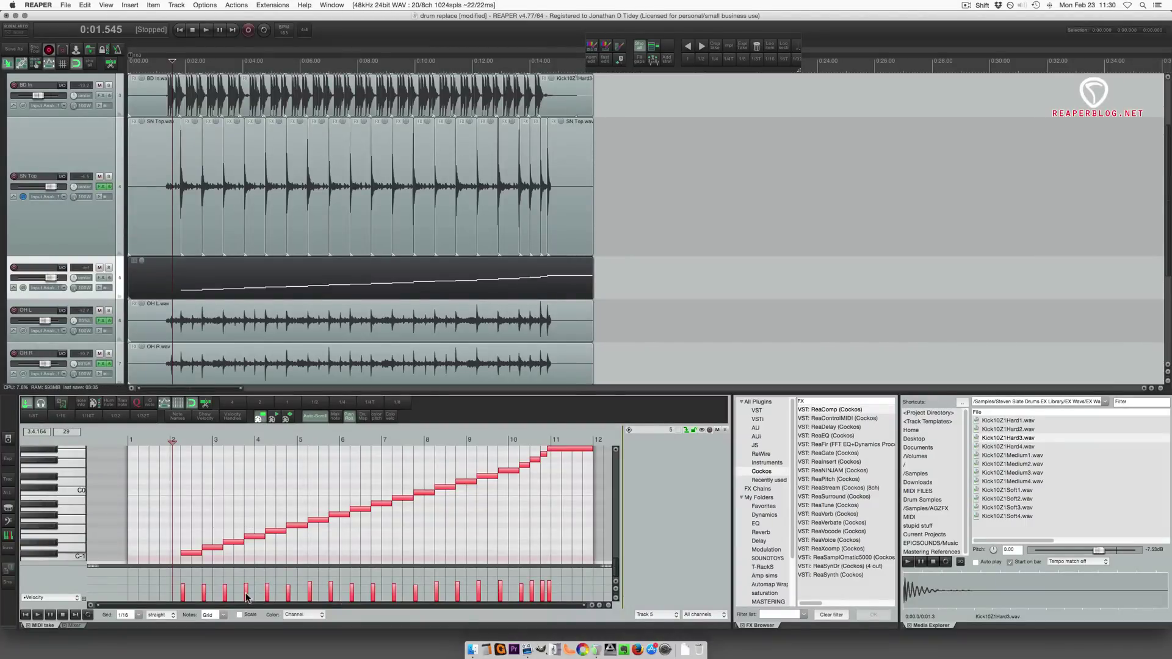
right_click(254, 537)
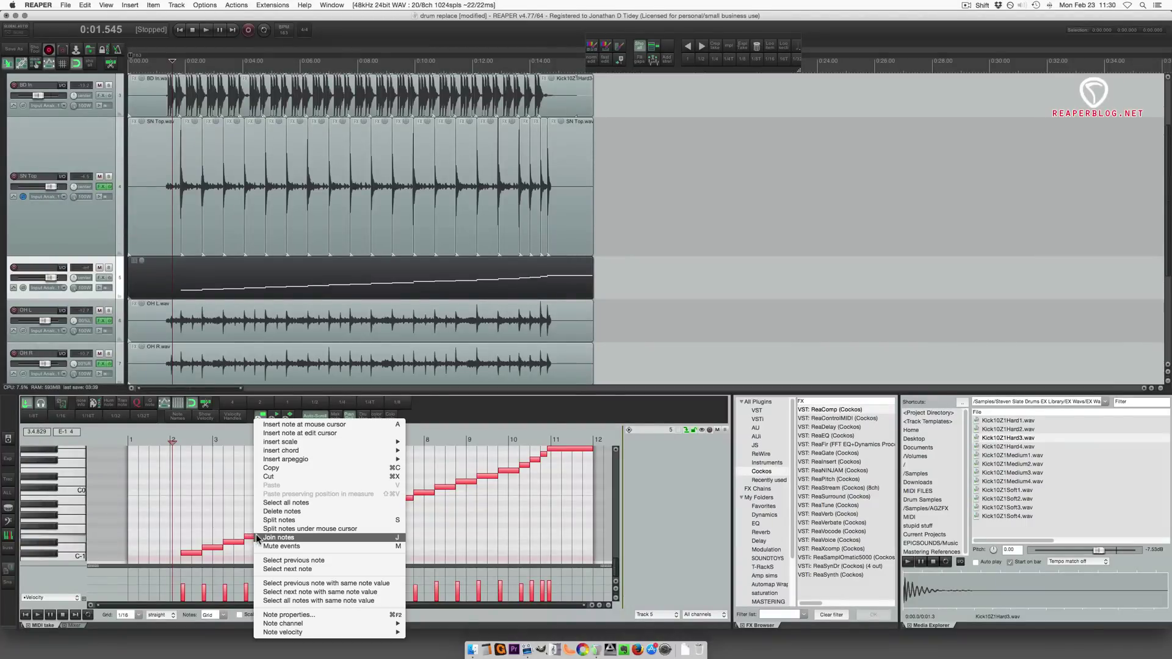
Set every selected note to pitch 38 in Note properties, then check their velocities
click(300, 616)
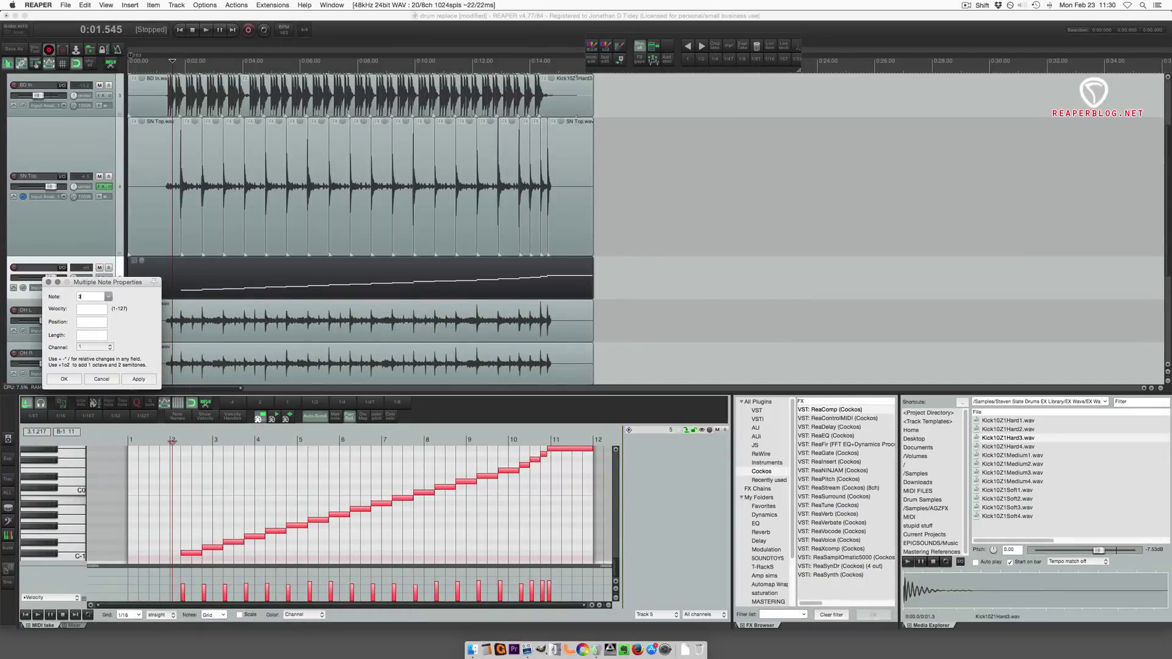
click(144, 379)
click(67, 380)
scroll(333, 559, up, 3)
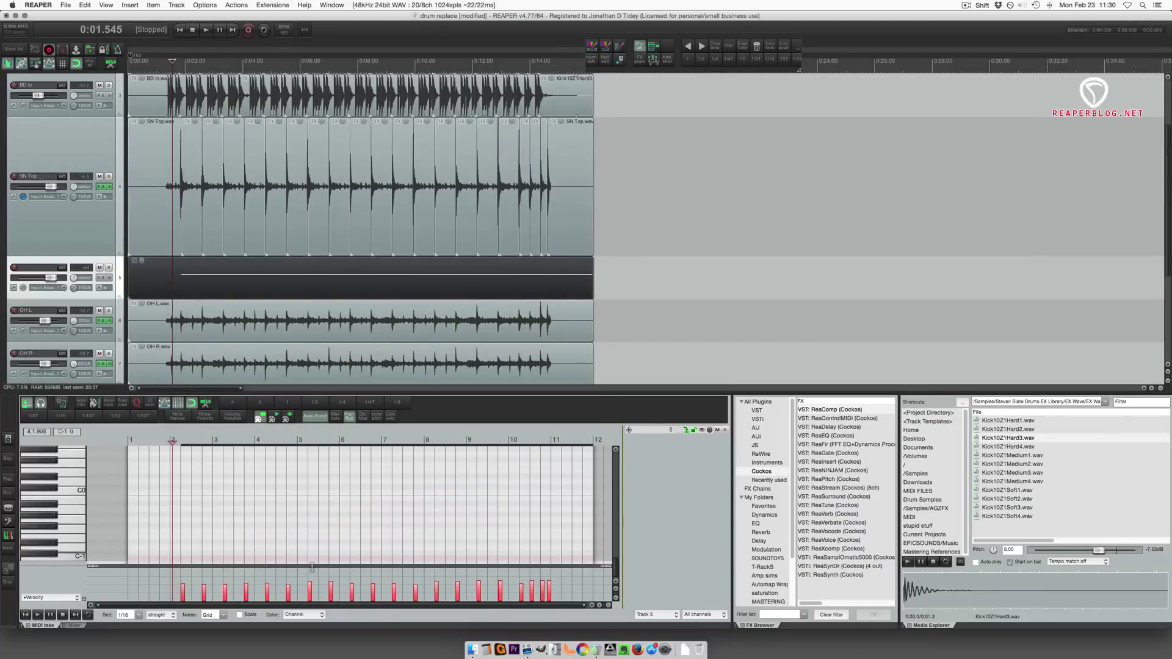
scroll(332, 565, up, 3)
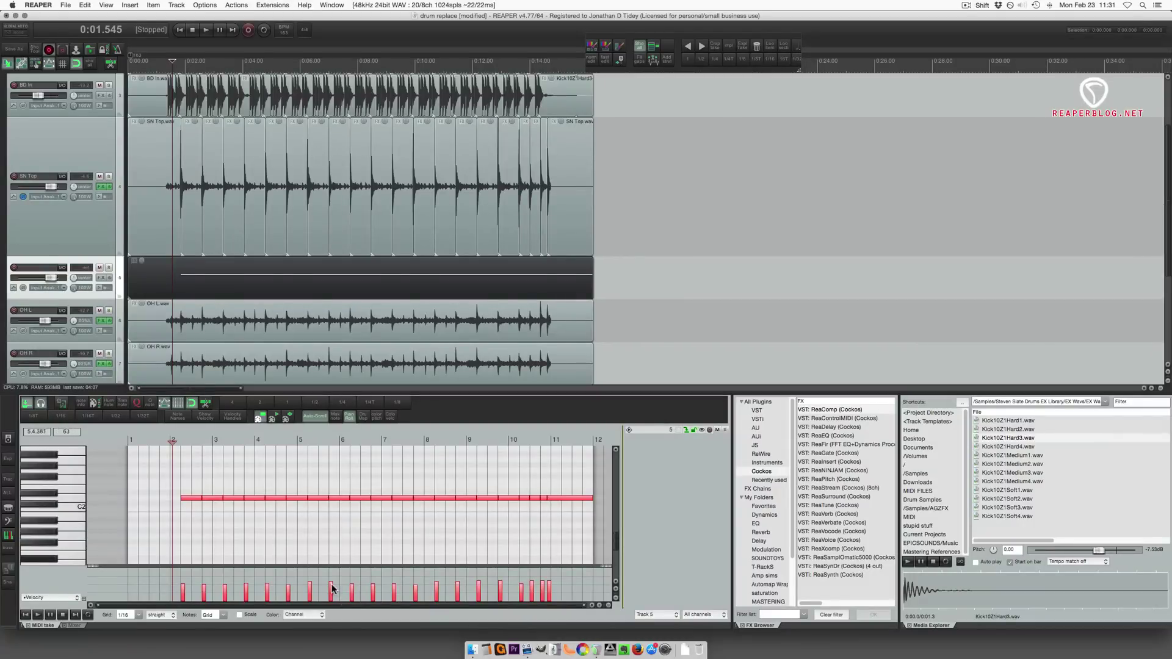
drag(333, 587, 332, 580)
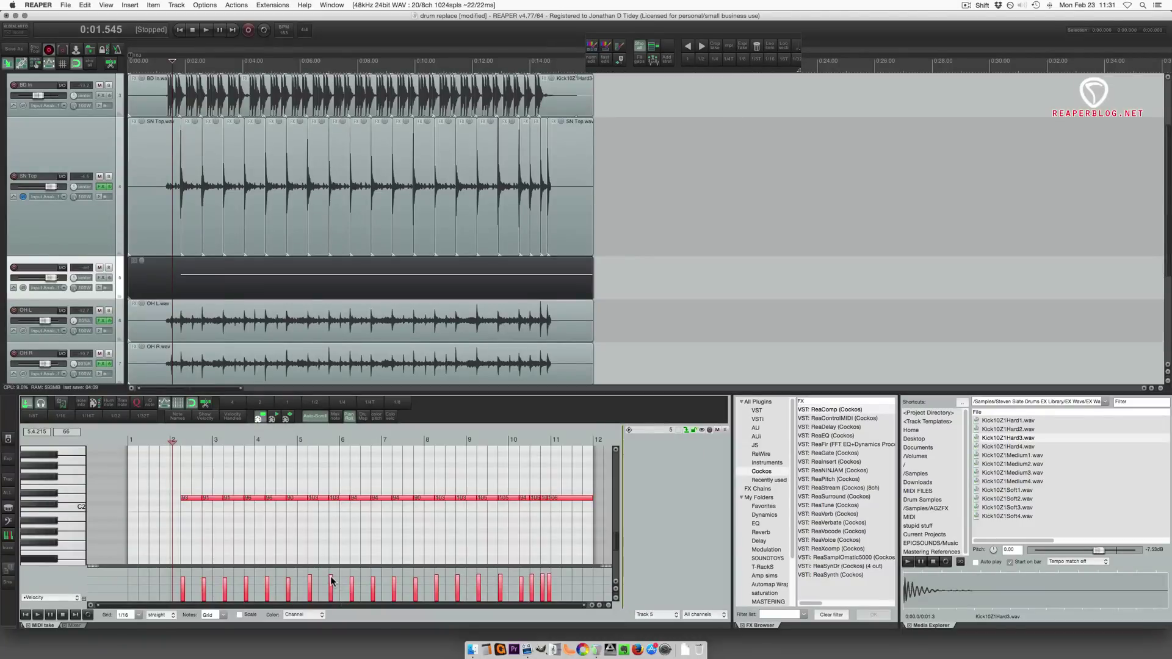
drag(331, 576, 331, 576)
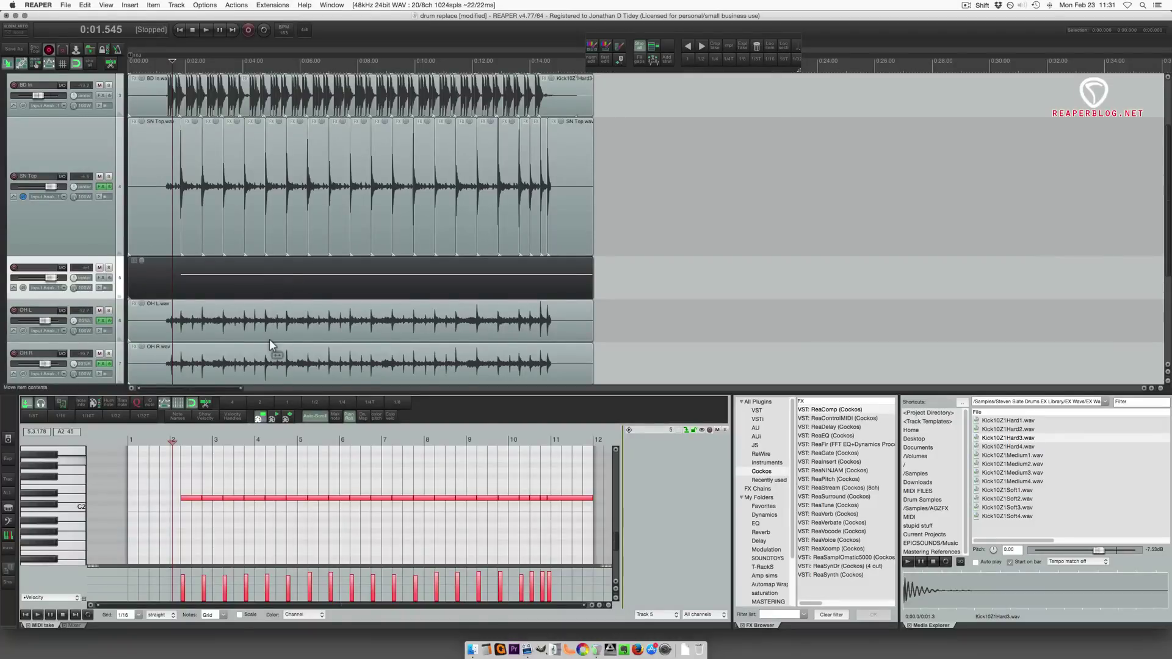
key(alt+d)
Rename track 5 to "$ midi"
key(grave)
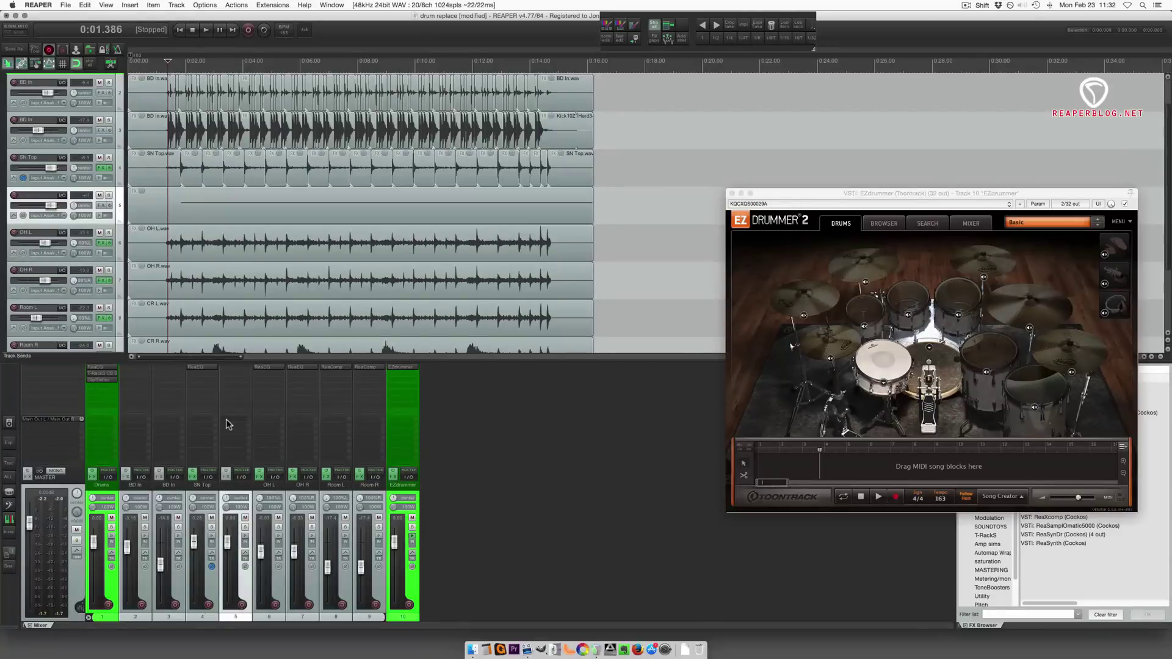
double_click(237, 486)
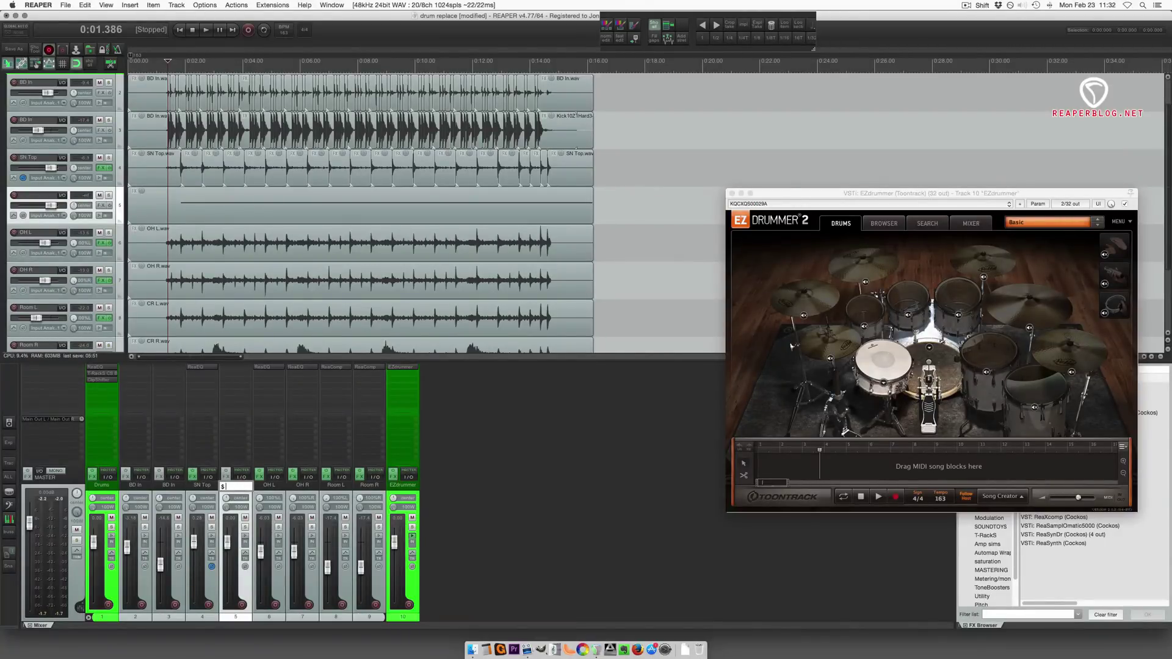
text($ midi)
key(Return)
Send the $ midi track to the EZdrummer track with the send's audio set to None
drag(237, 423, 403, 397)
click(233, 420)
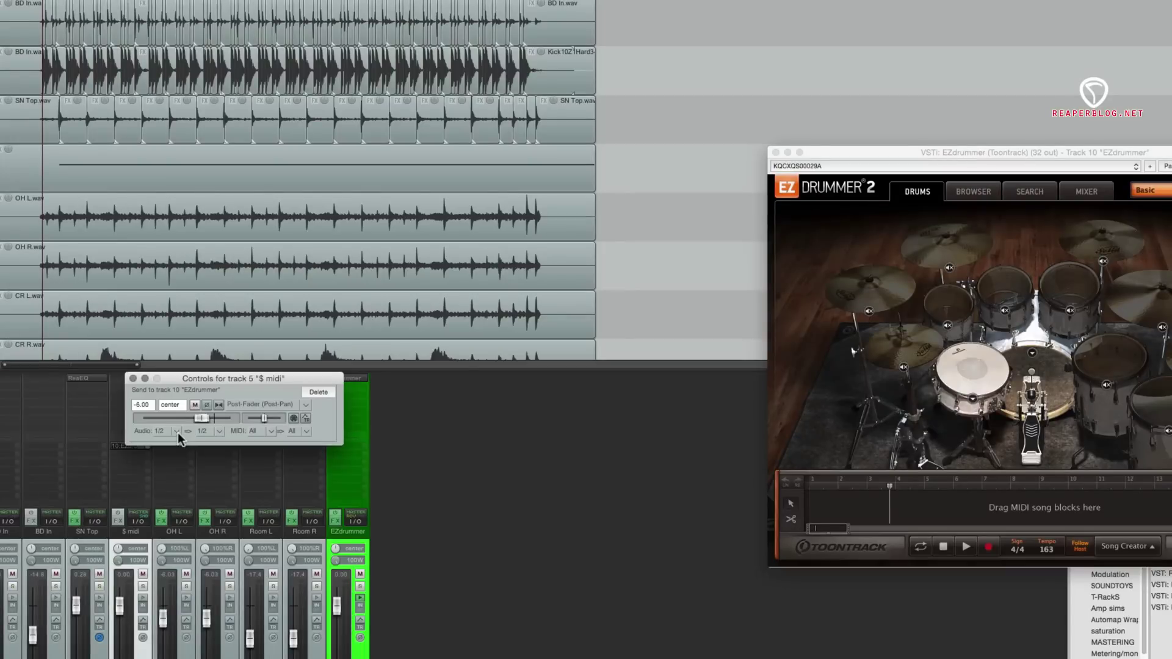
click(272, 408)
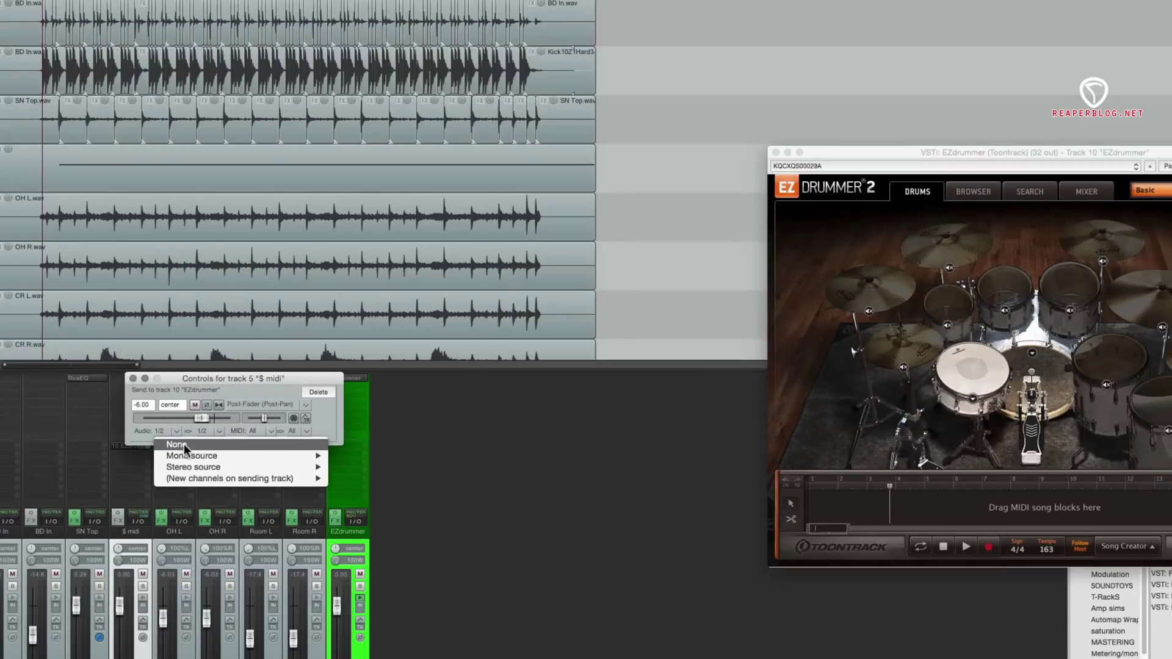
click(184, 445)
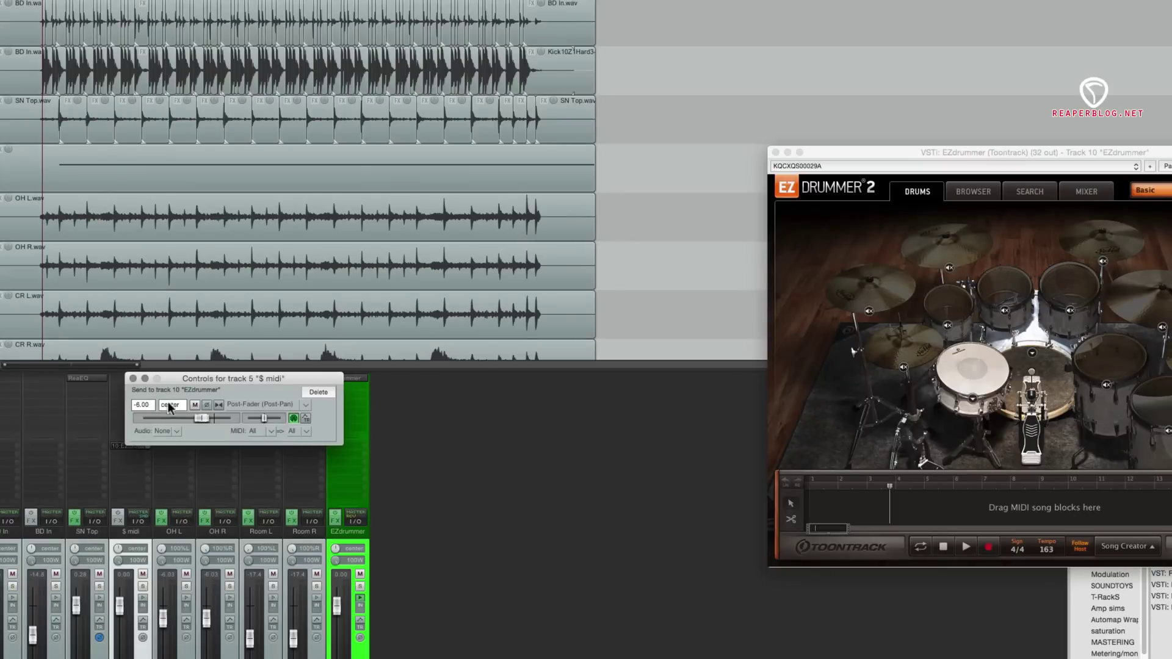
click(133, 379)
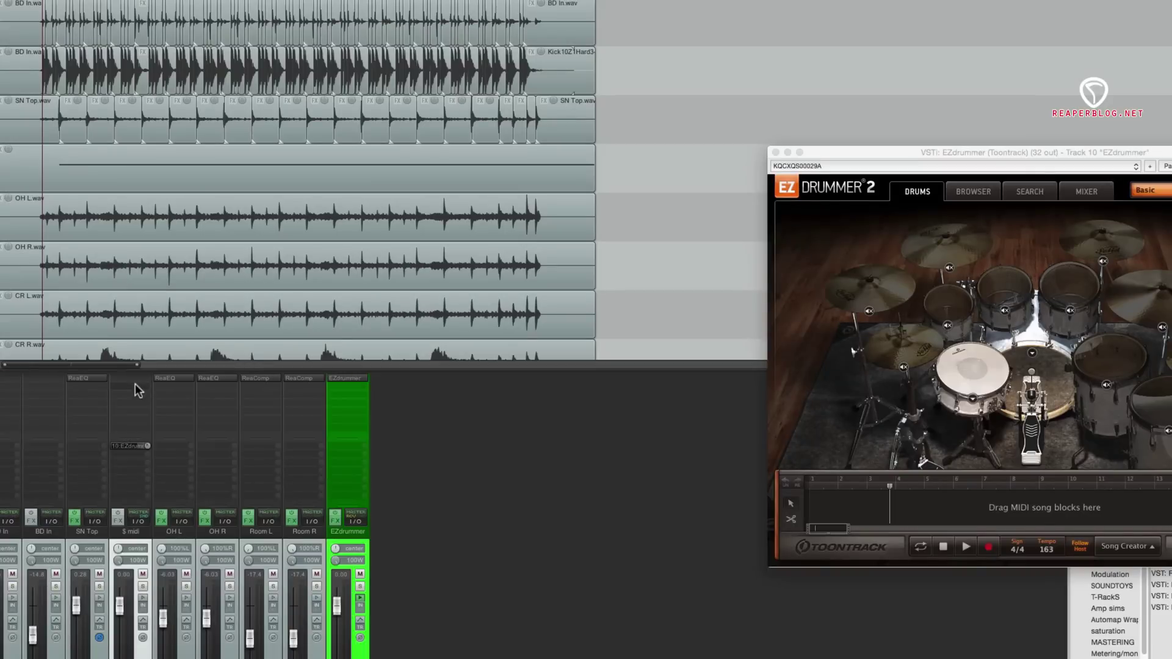
Show the mixer and toggle the EZdrummer channel's phase invert on and back off
double_click(55, 181)
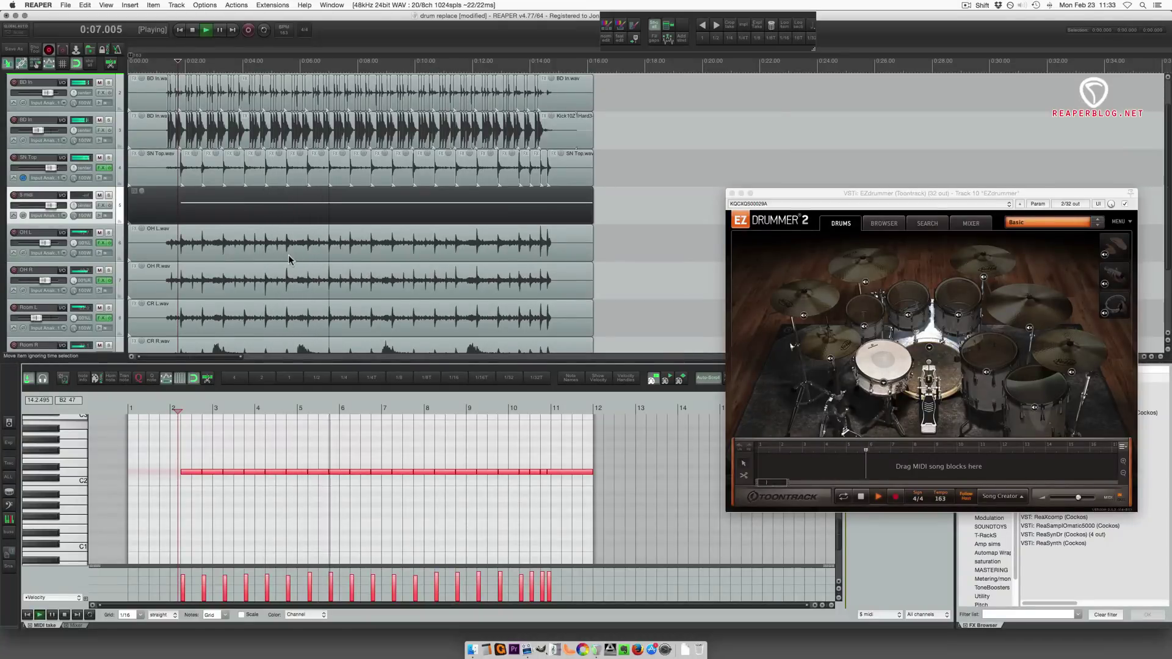
key(Escape)
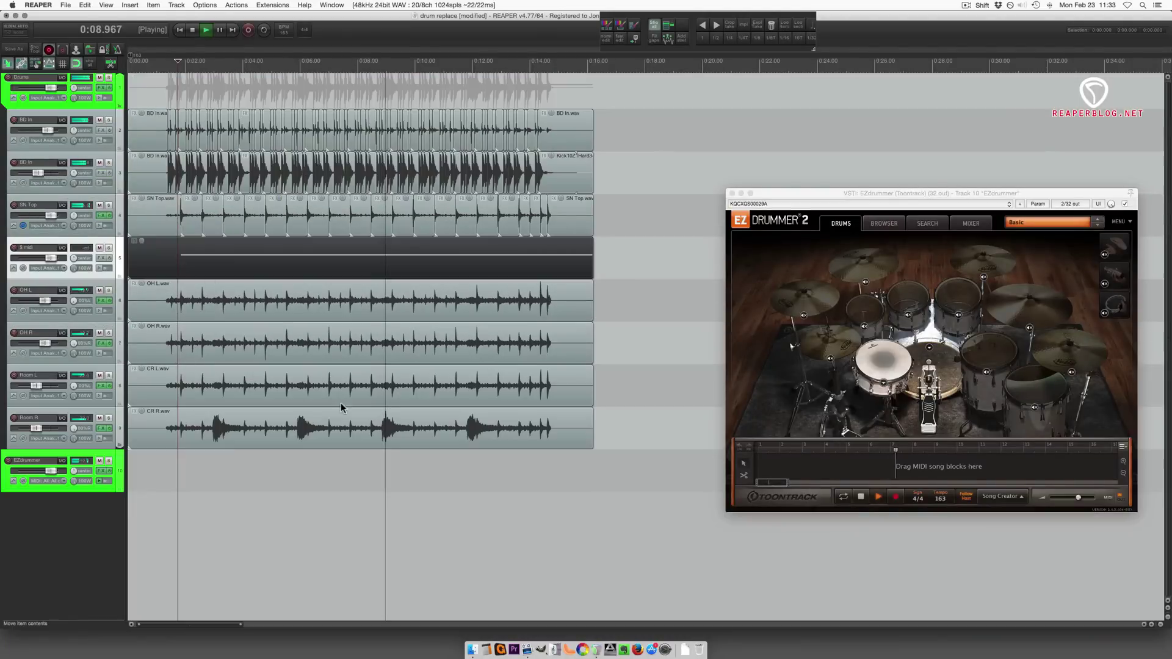
key(super+m)
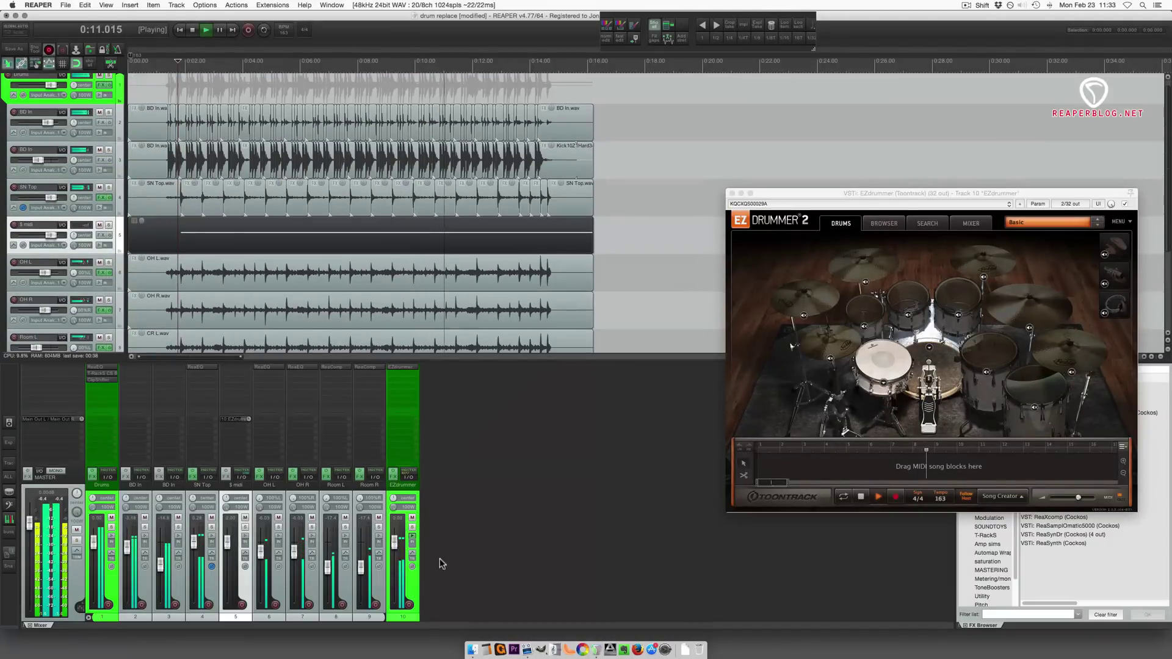
click(412, 566)
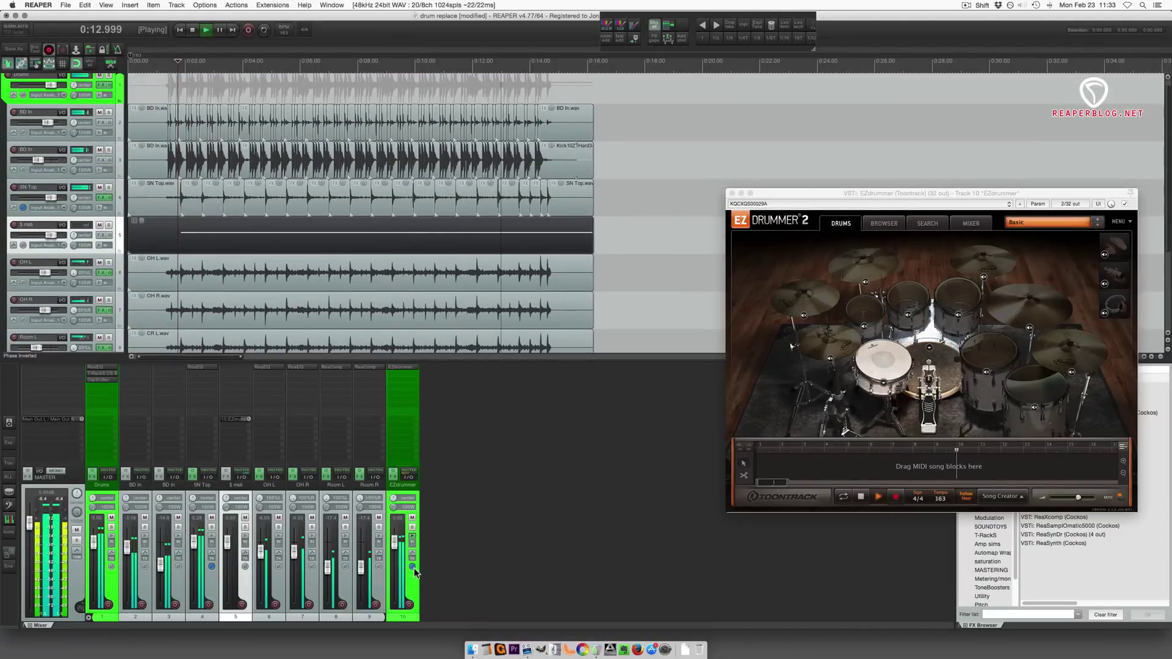
click(412, 567)
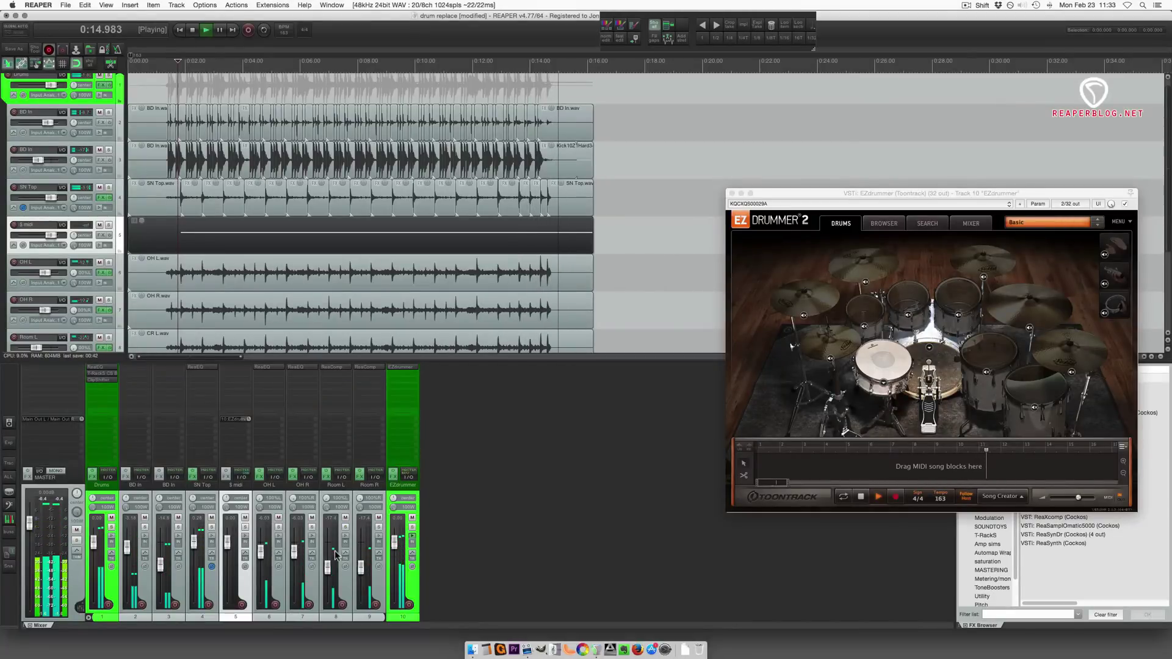
Solo the SN Top track and play the project to compare the drums
click(211, 527)
key(space)
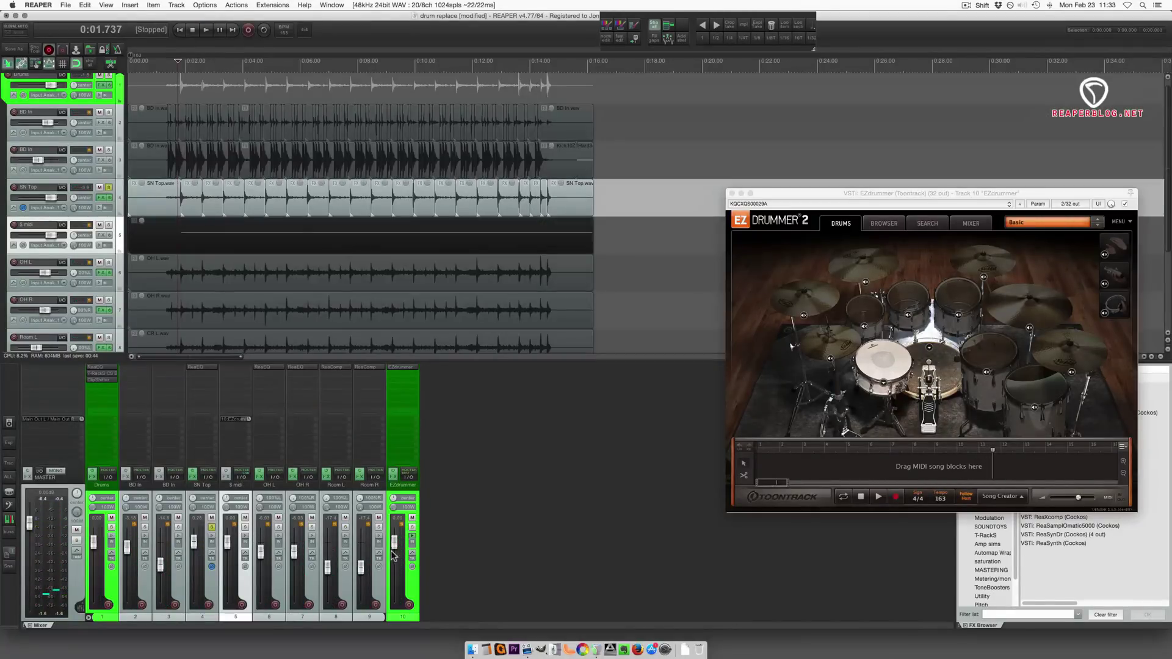
click(412, 527)
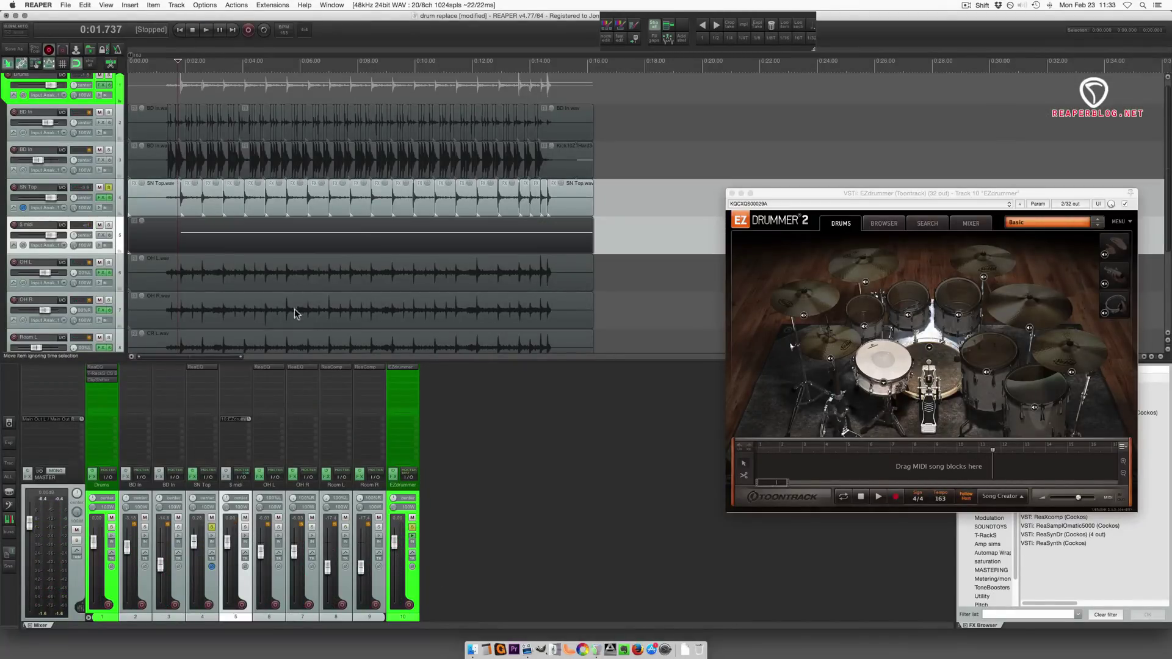
key(space)
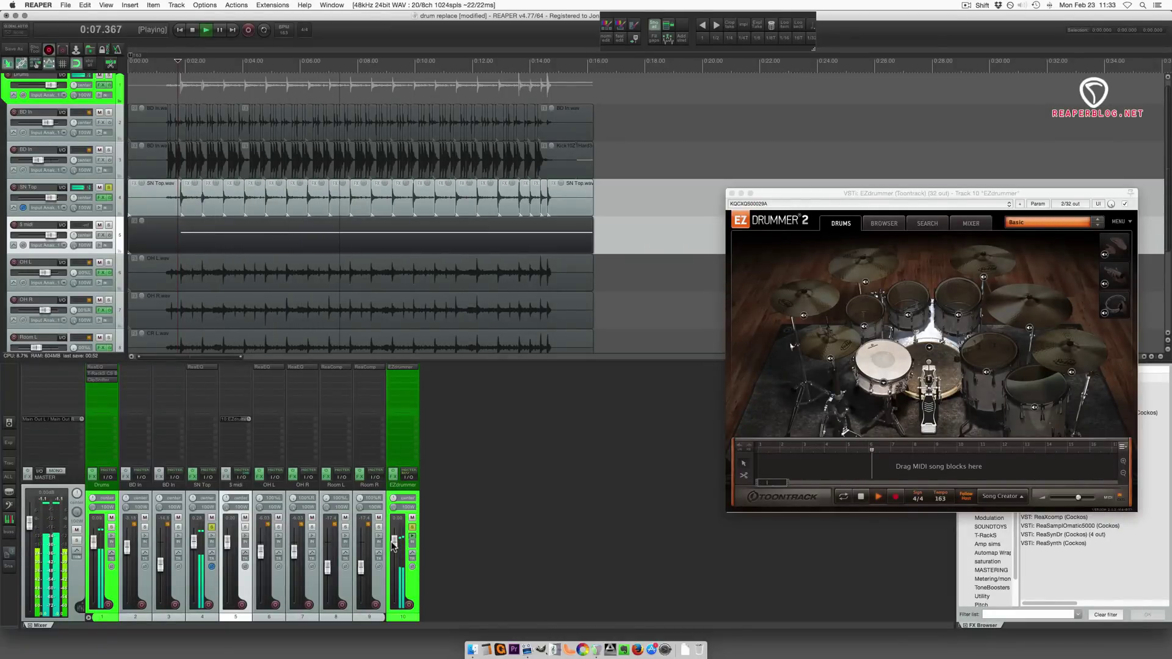
key(space)
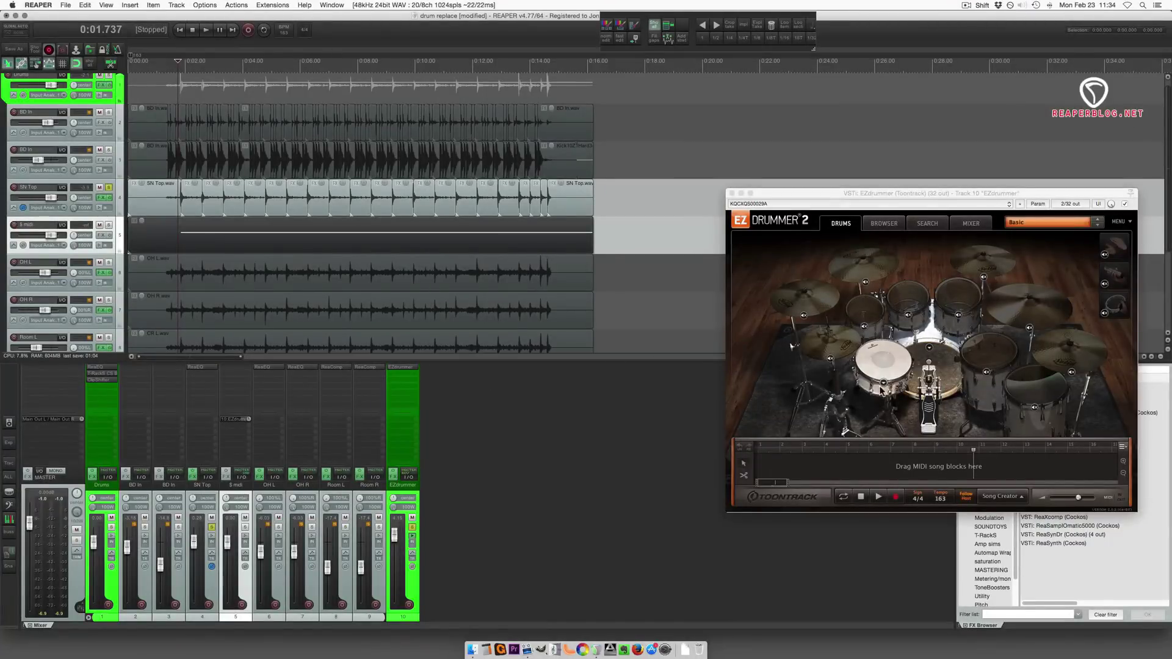
click(883, 384)
Audition DW Edge, Ludwig 400, Sonor Cast Bronze and Tama snares, then choose 6.5x14" Brady Jarrah Block
click(861, 430)
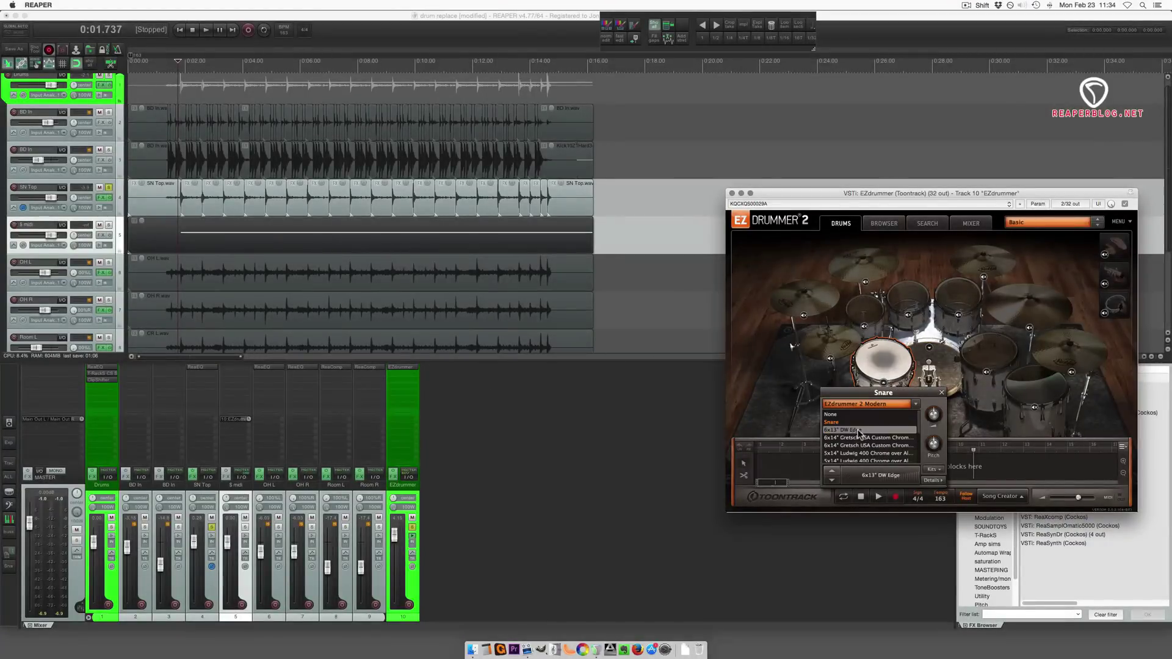
click(896, 461)
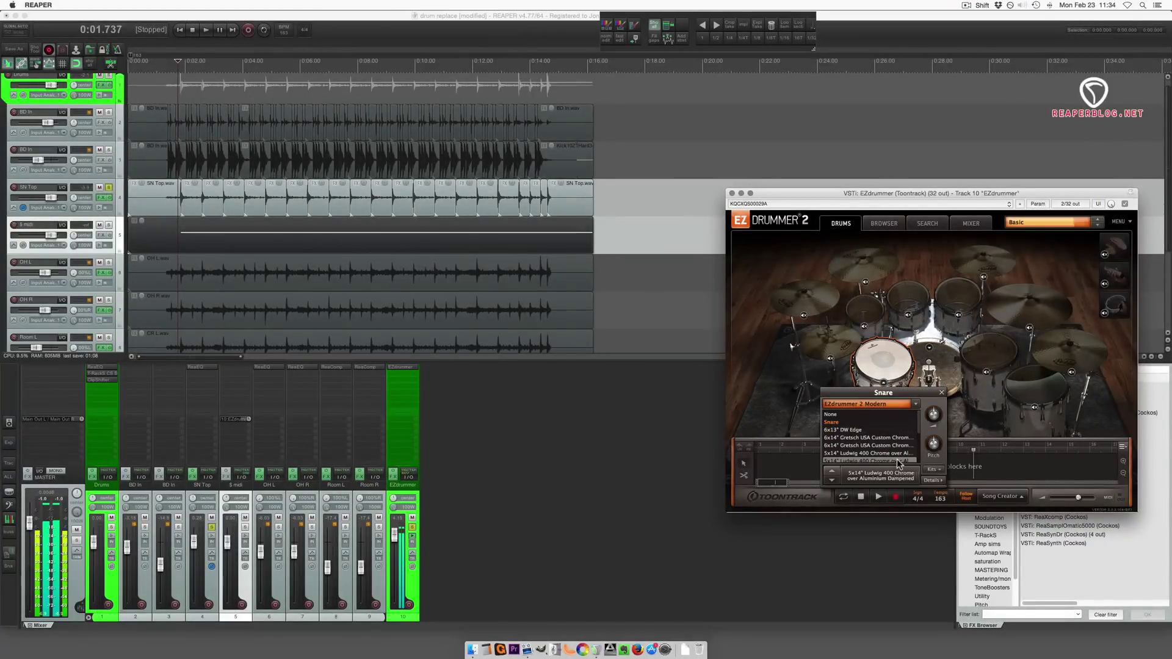
scroll(891, 454, down, 3)
click(890, 453)
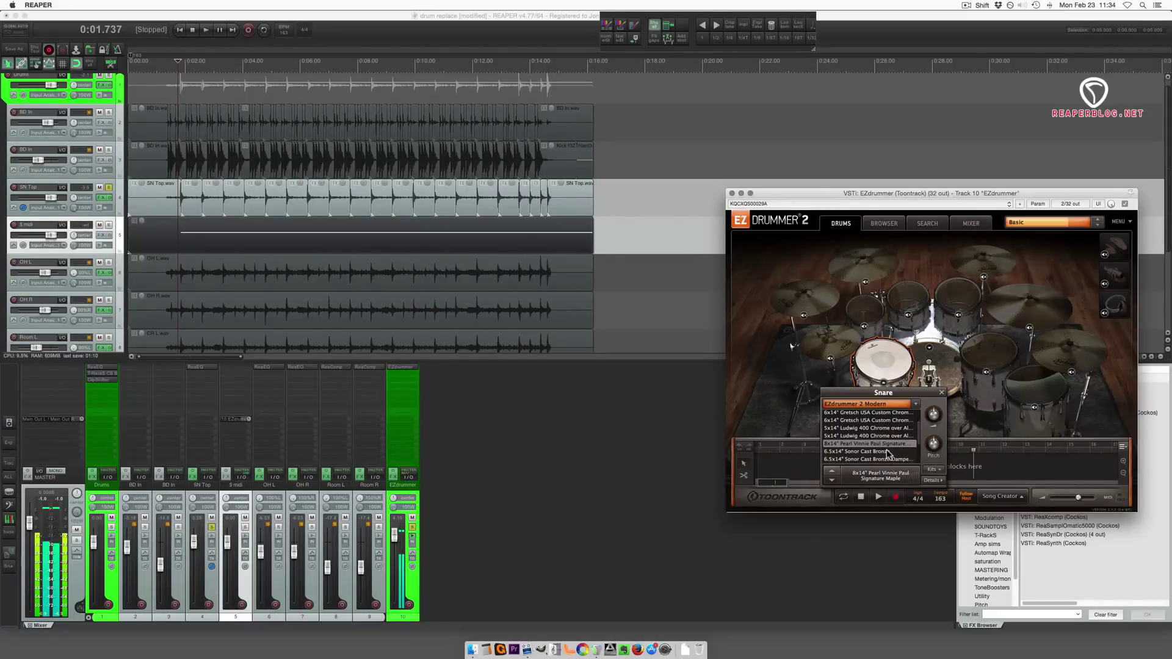
key(space)
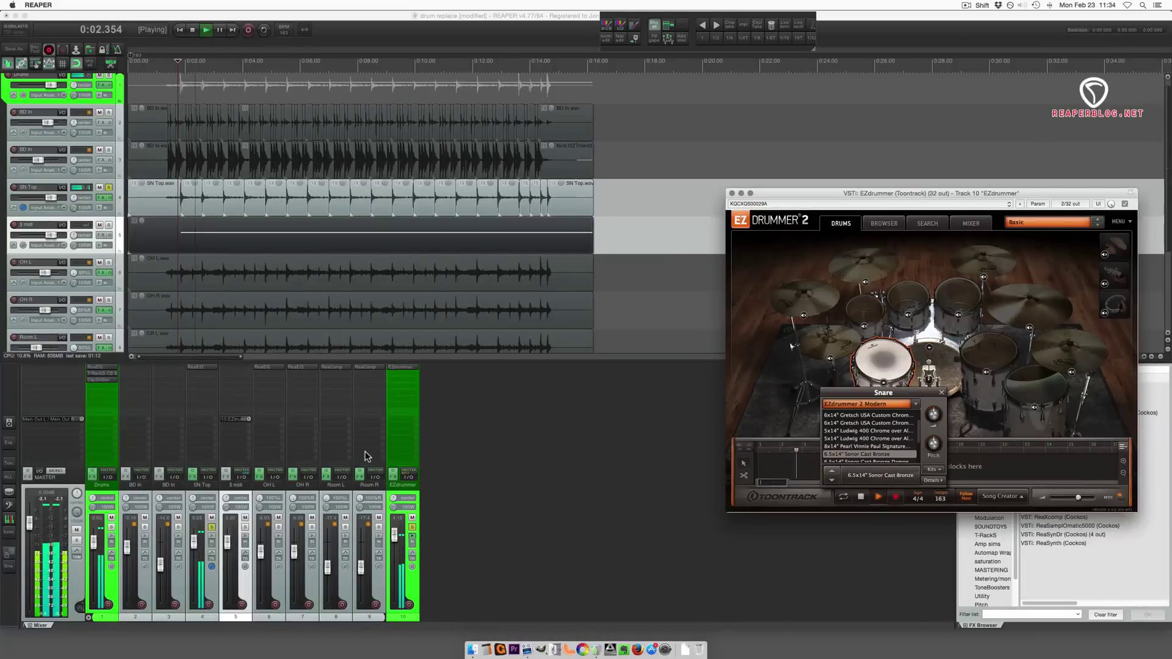
scroll(877, 452, down, 1)
scroll(876, 452, down, 2)
click(877, 450)
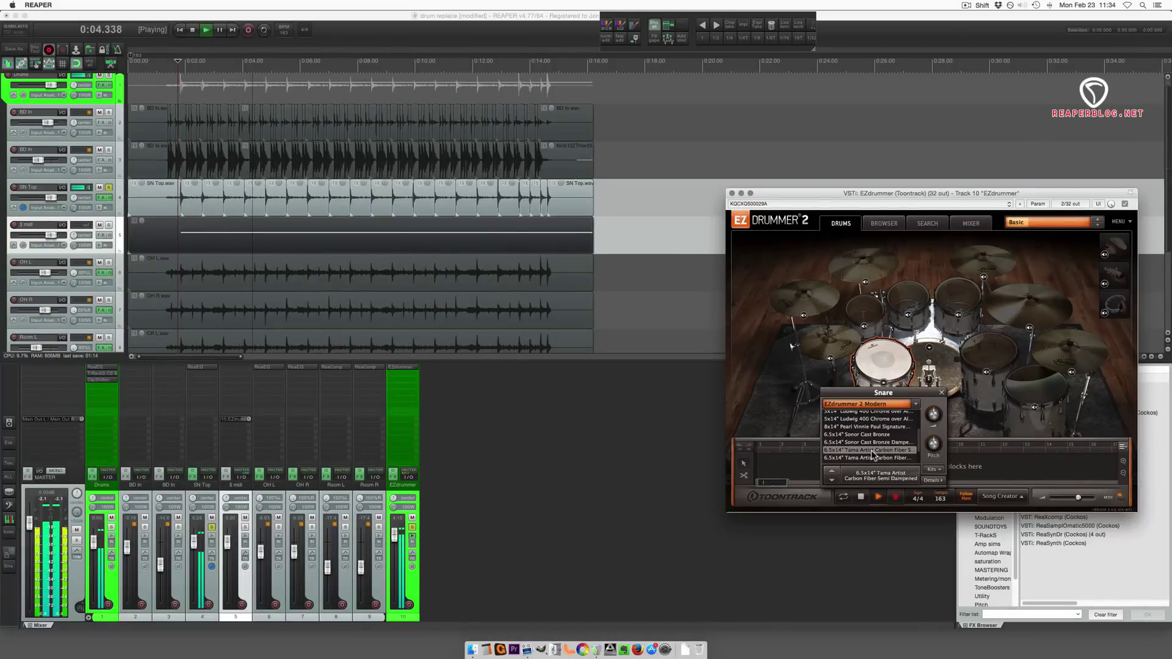
click(831, 480)
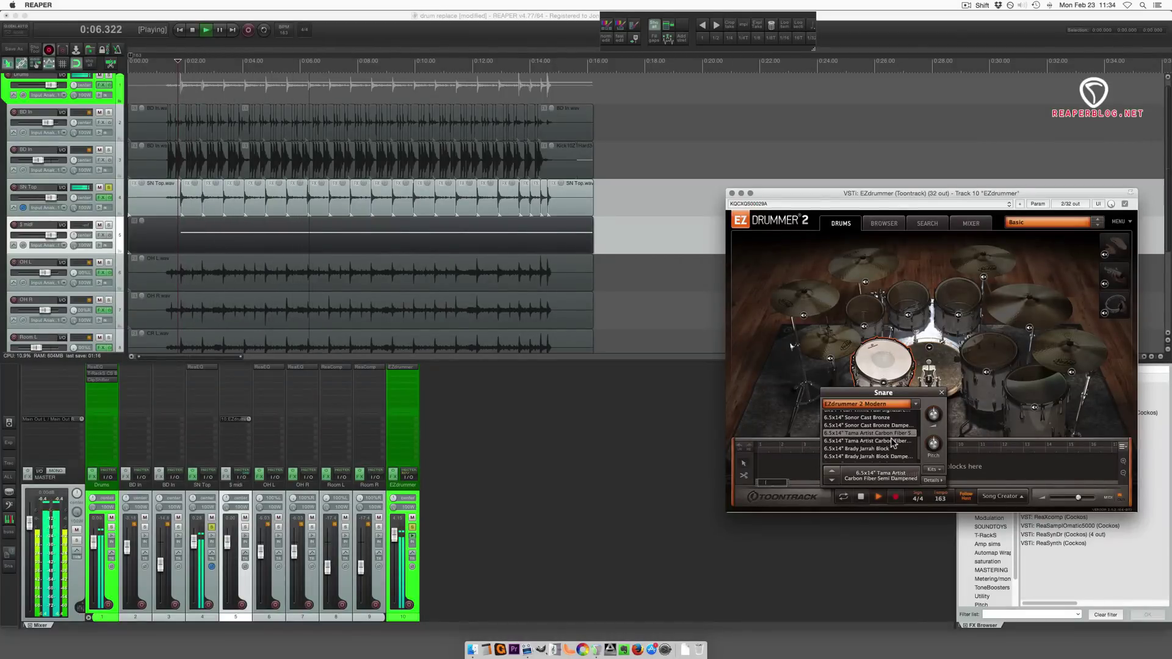
click(832, 479)
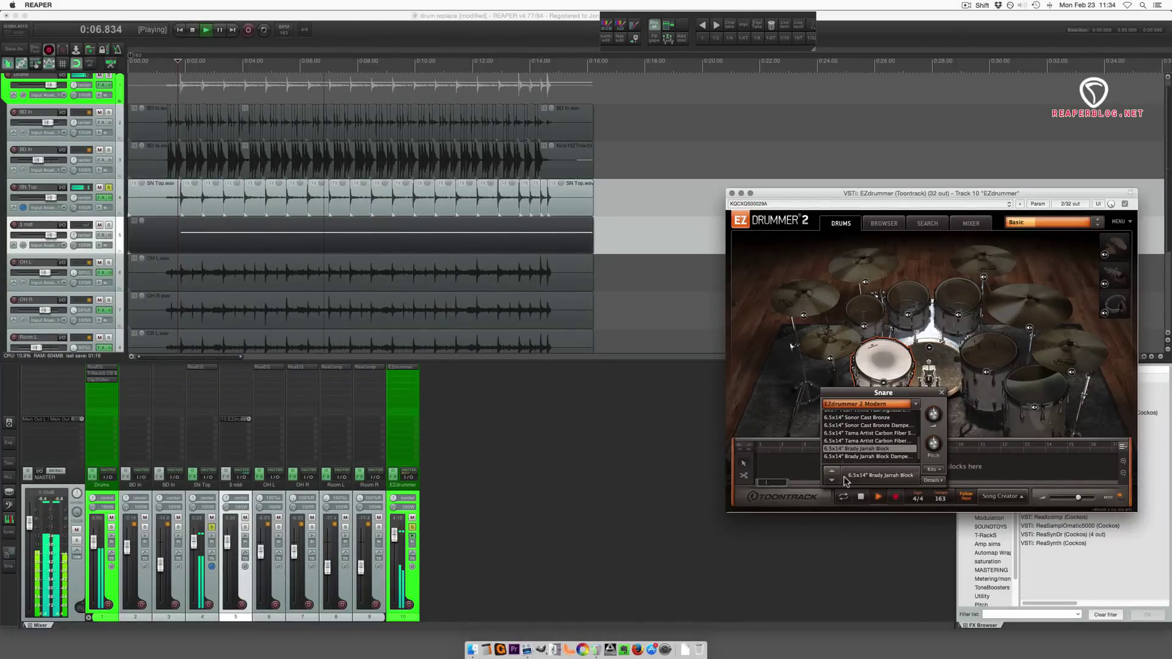
click(212, 535)
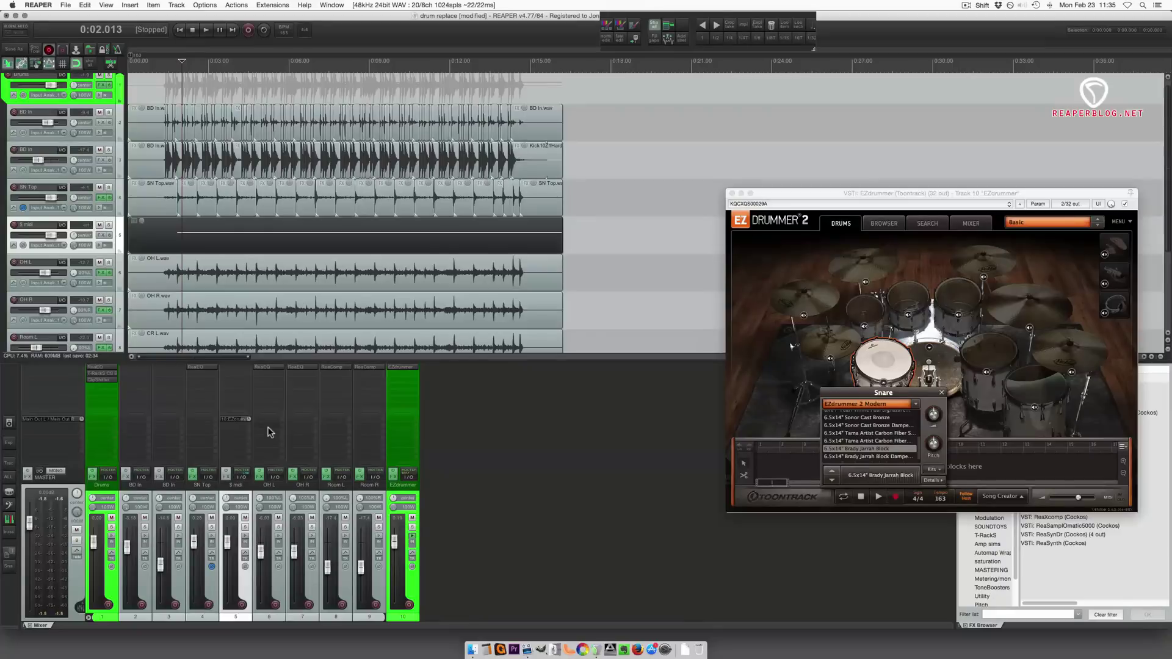
Solo BD In and add ReaGate to its FX chain from the plugin browser
click(145, 527)
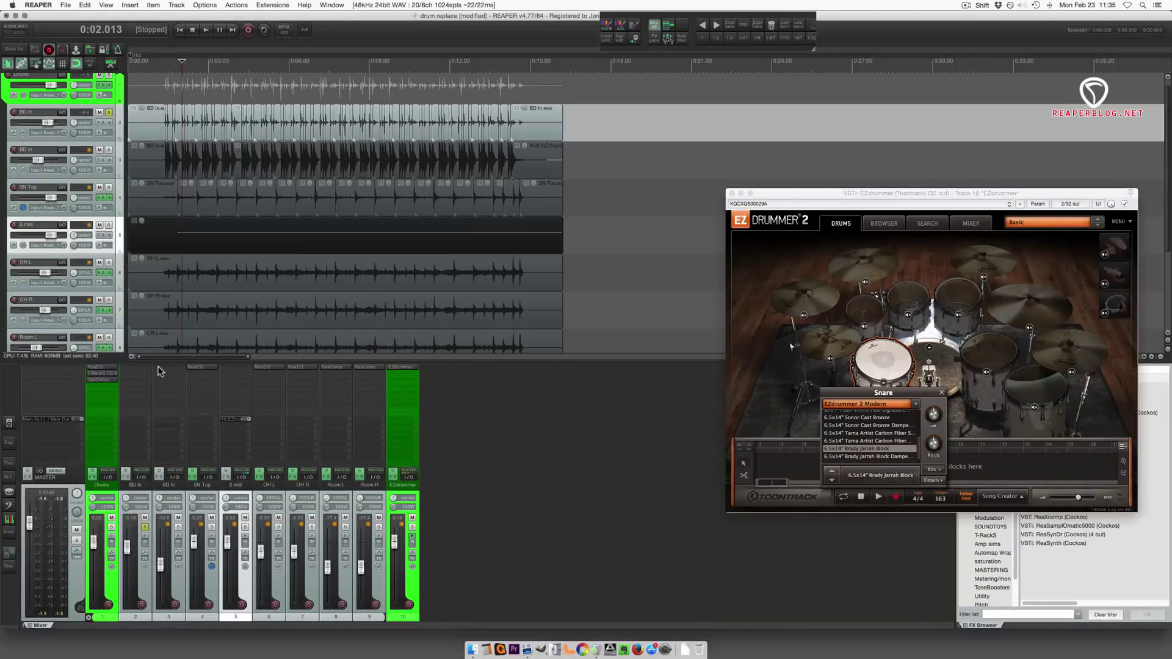
click(169, 399)
click(1049, 423)
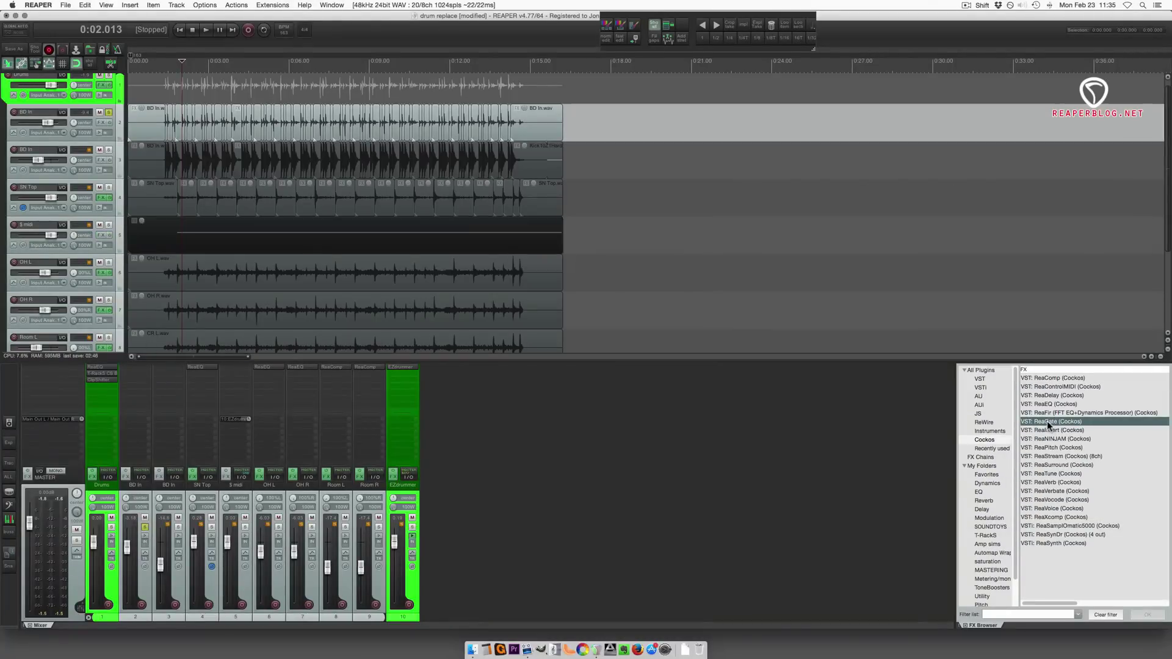
drag(140, 367, 140, 366)
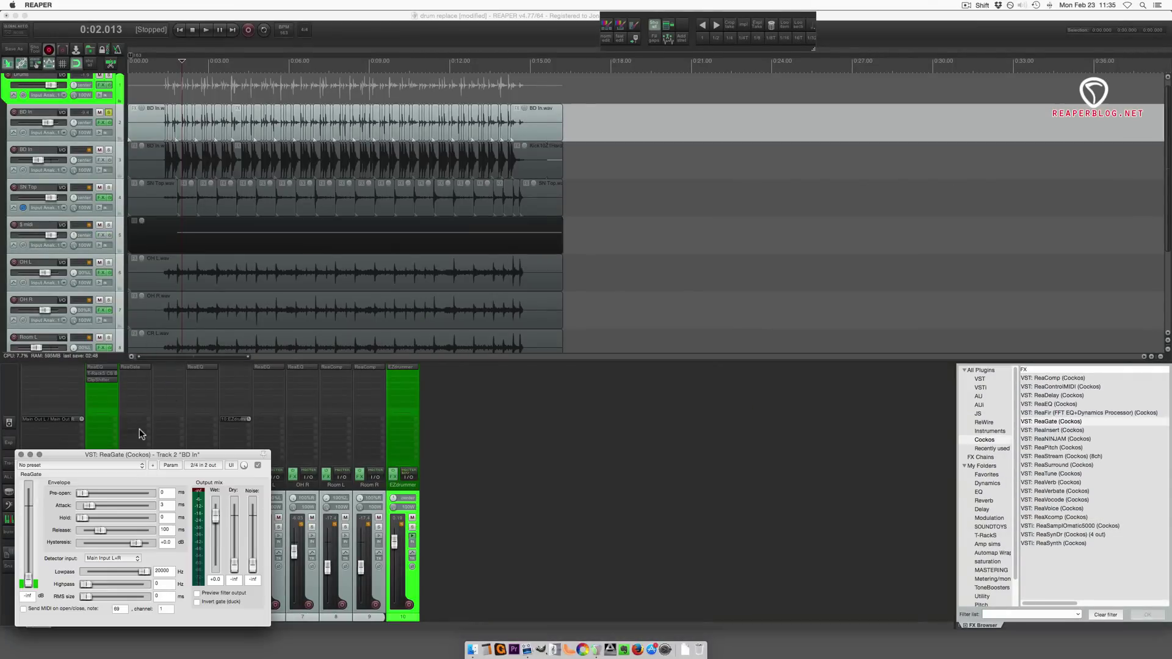
drag(341, 443, 790, 382)
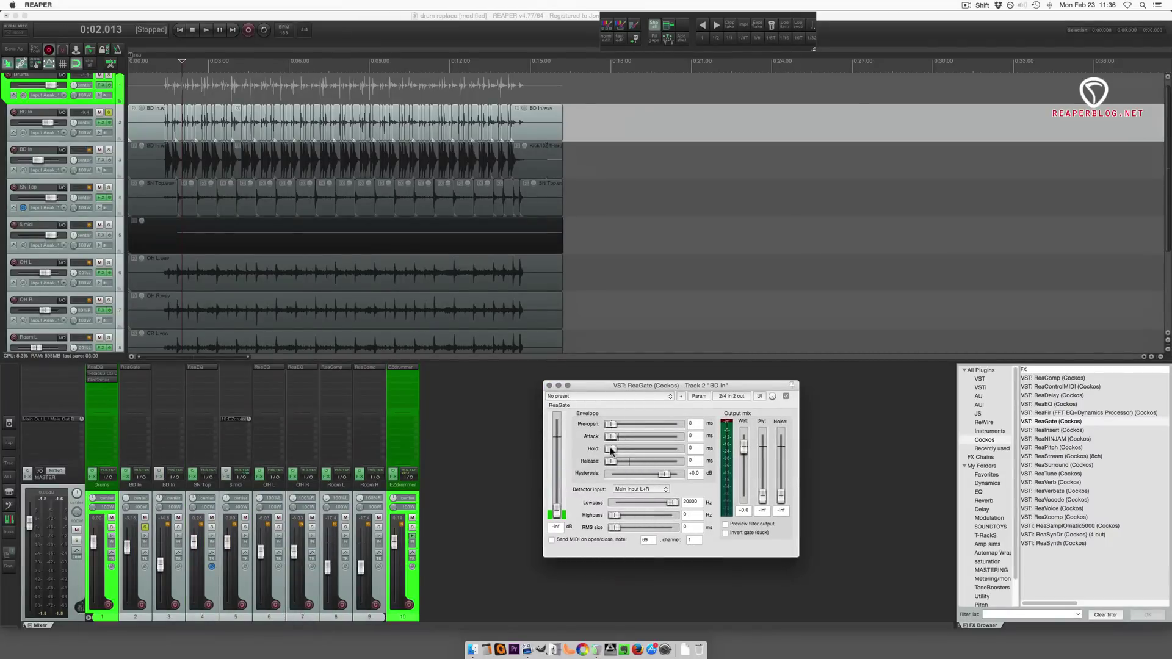
Set ReaGate hold to 97 ms, wet to -inf, dry to 0 dB, and MIDI note 32
drag(610, 451, 634, 452)
drag(745, 450, 741, 592)
double_click(768, 492)
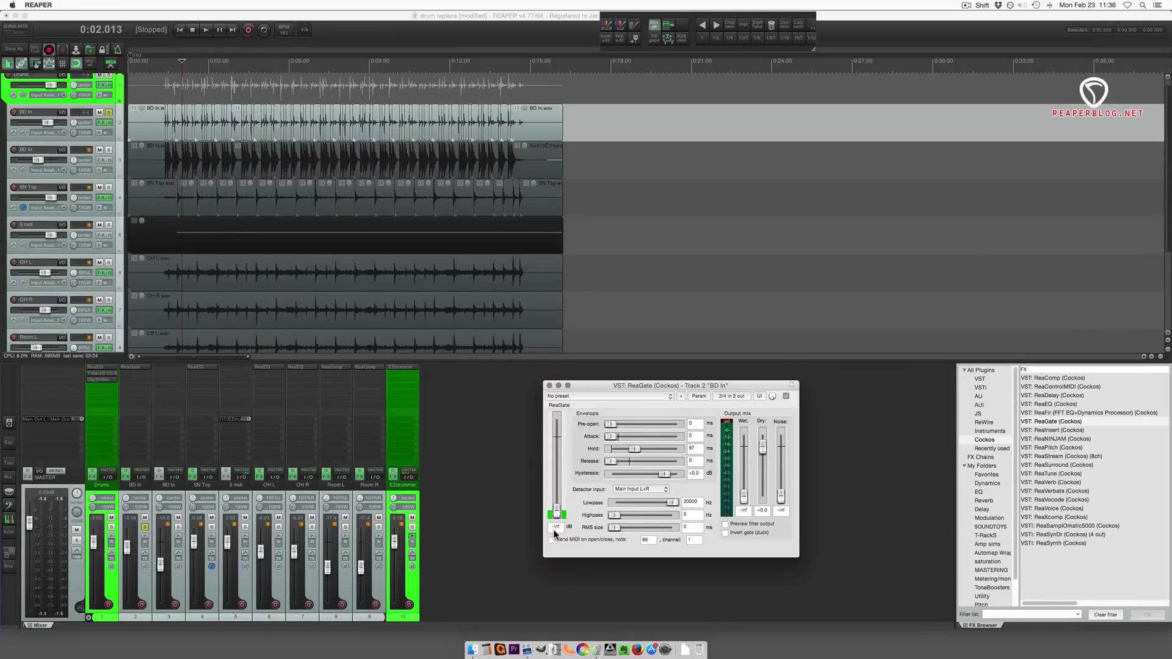
double_click(649, 541)
text(32)
key(Return)
click(468, 428)
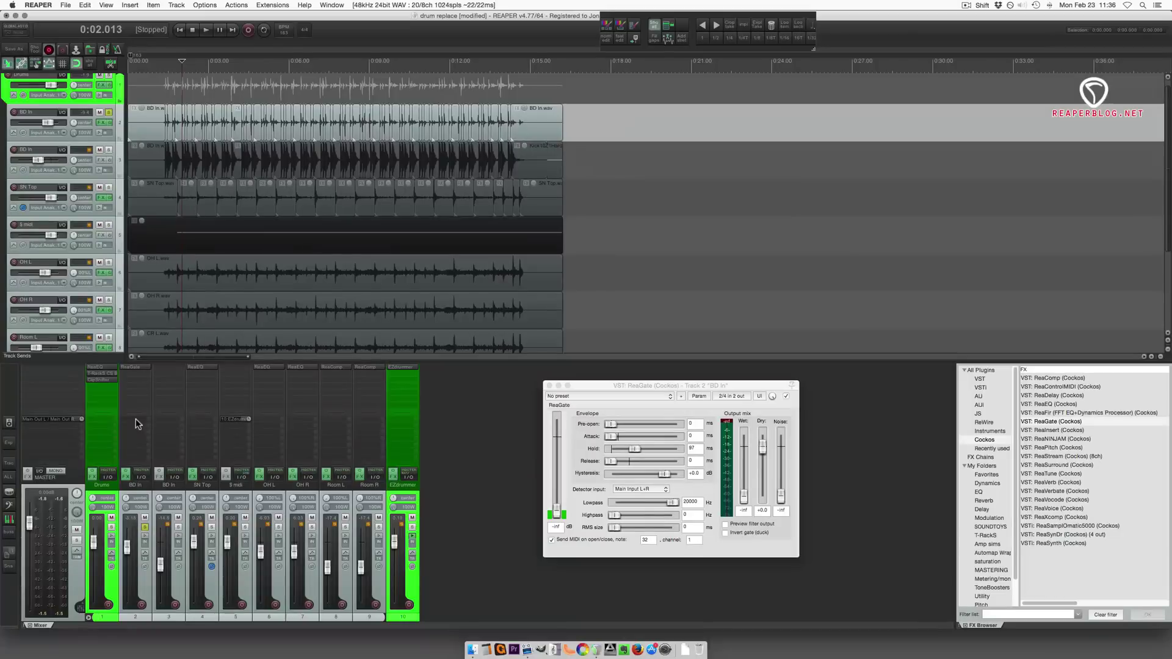
Send BD In to the EZdrummer track with the send's audio source set to None
drag(135, 419, 394, 392)
click(130, 420)
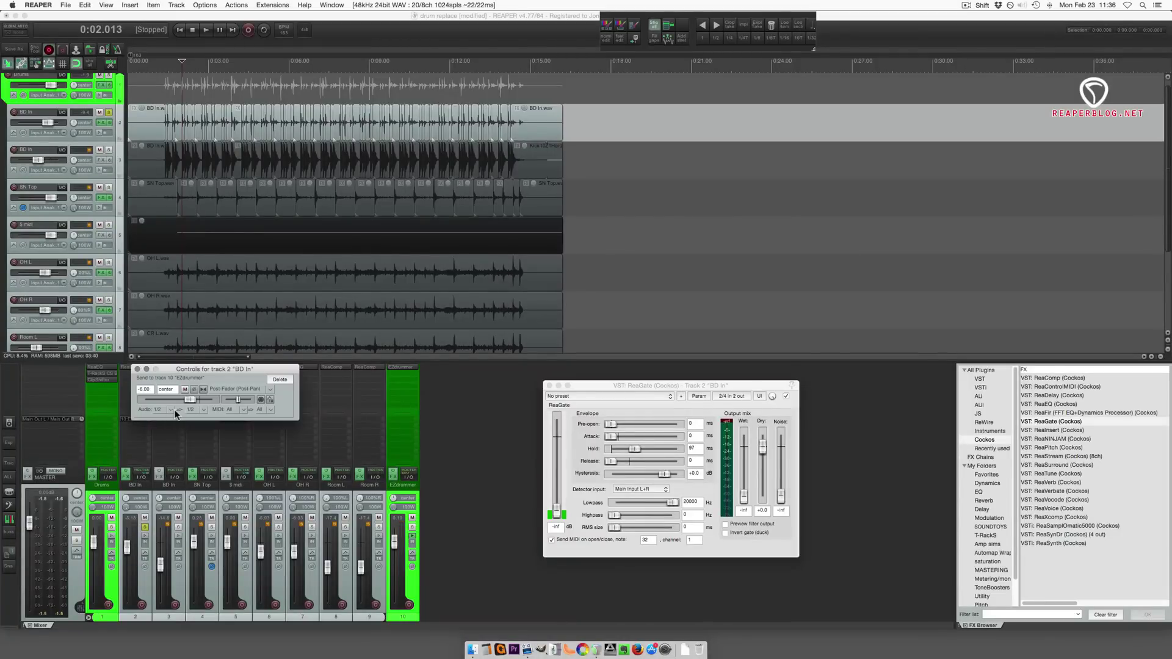
click(173, 410)
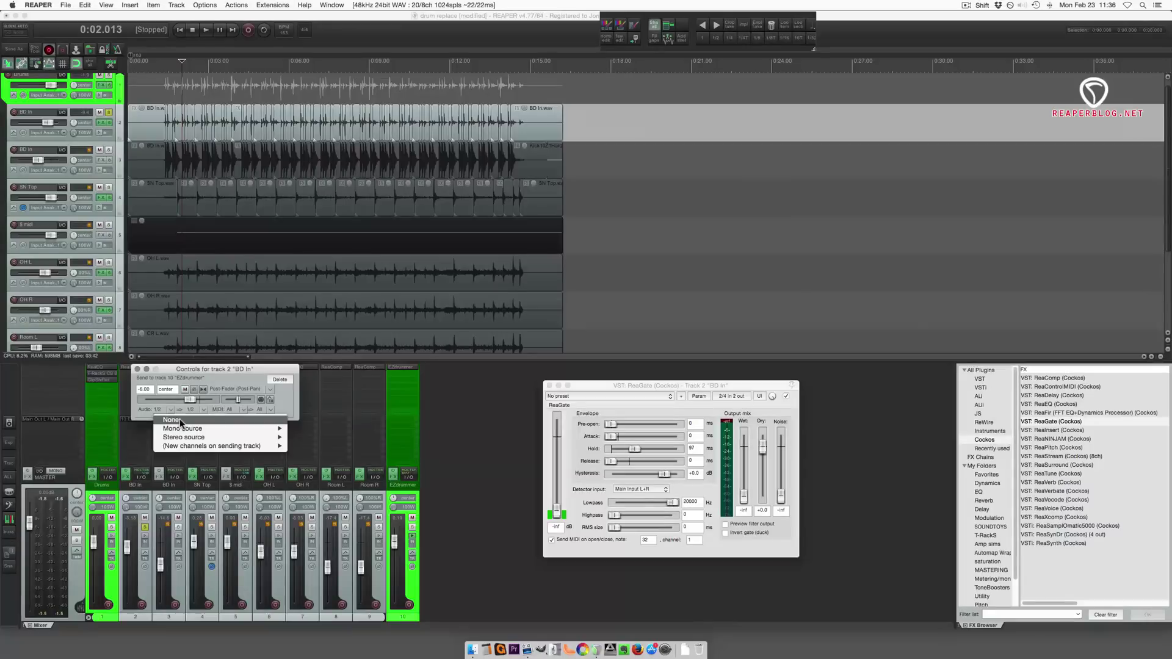
click(180, 419)
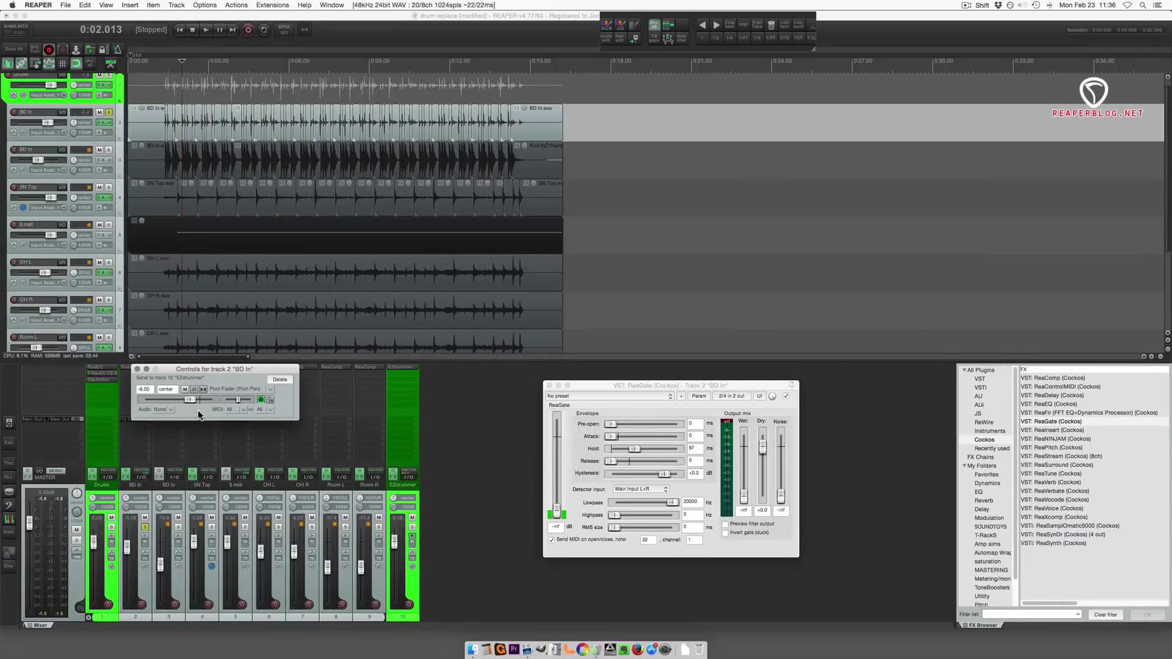
click(137, 370)
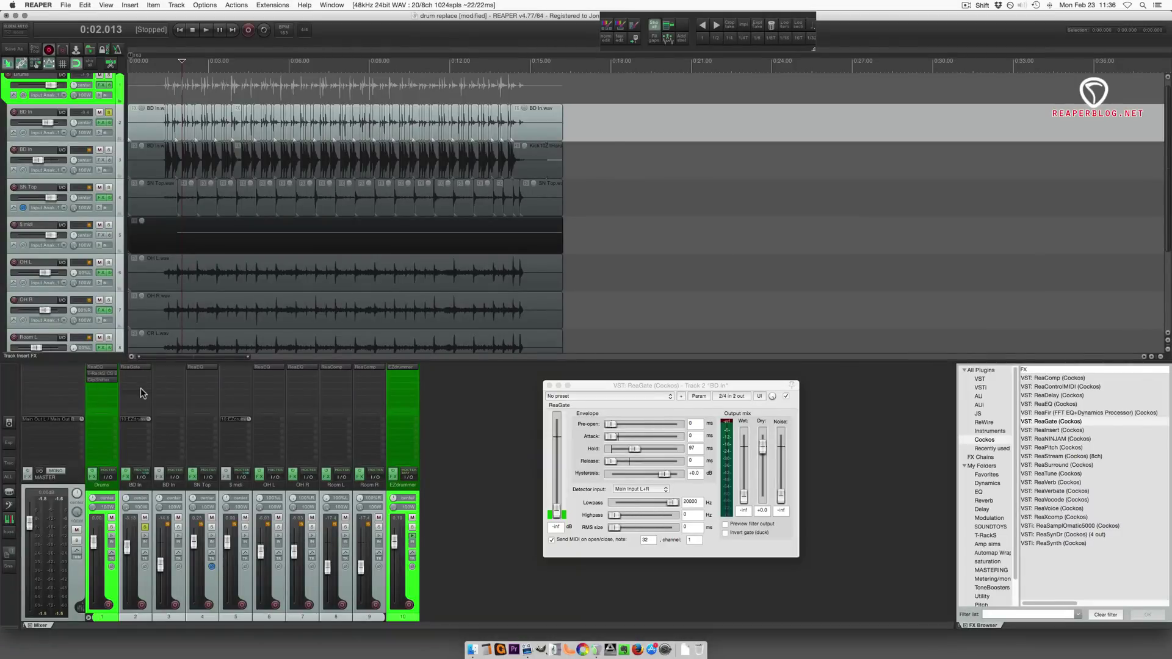
key(space)
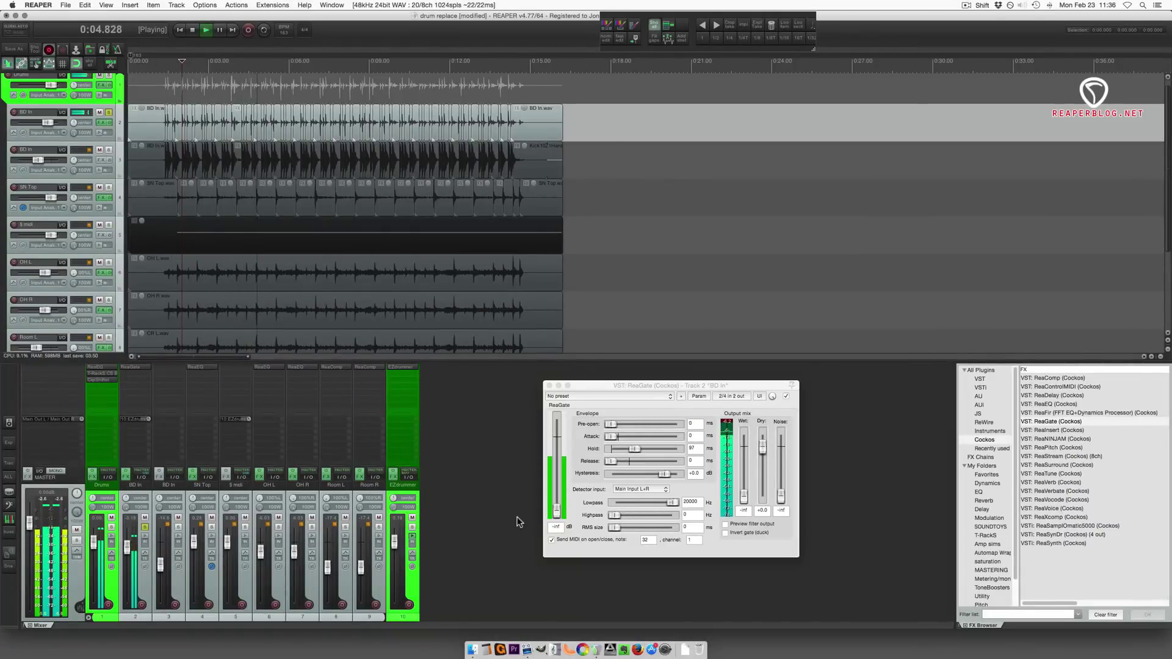
Change ReaGate's MIDI output note to 34 and restart playback
drag(556, 511, 559, 468)
key(space)
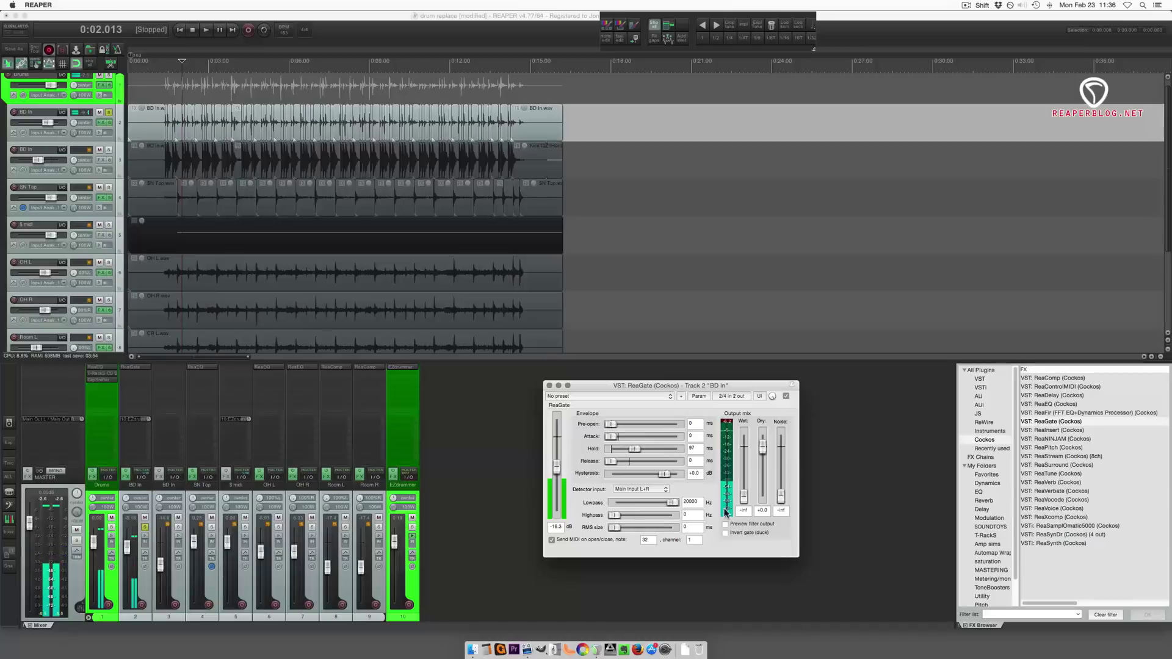
double_click(647, 540)
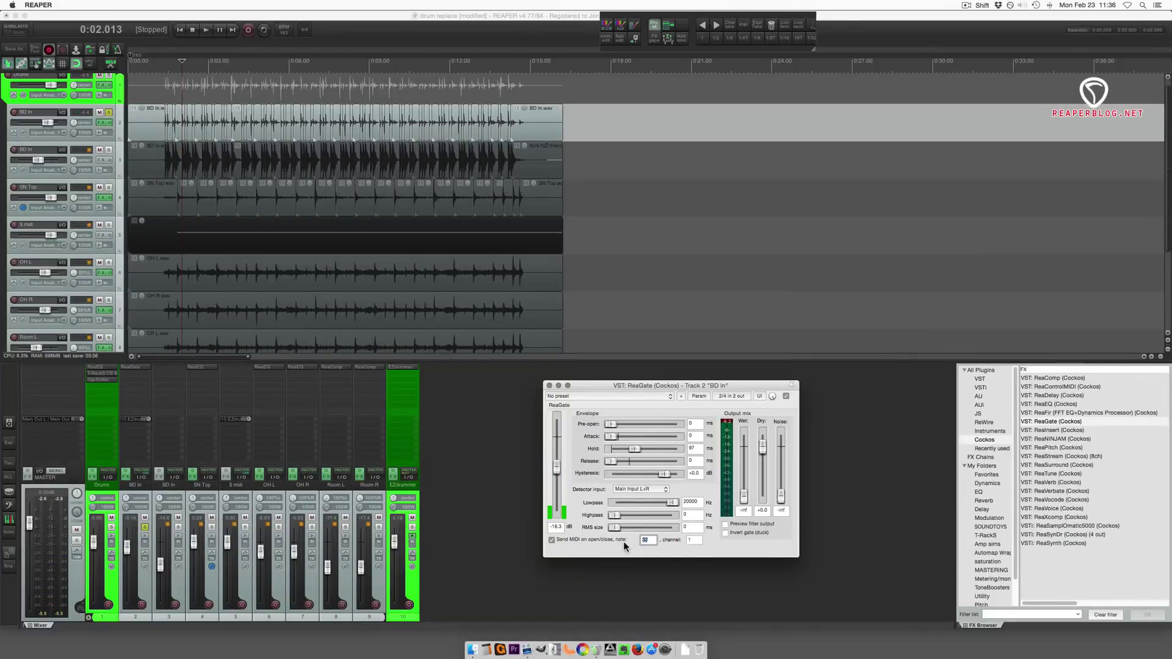
text(34)
key(space)
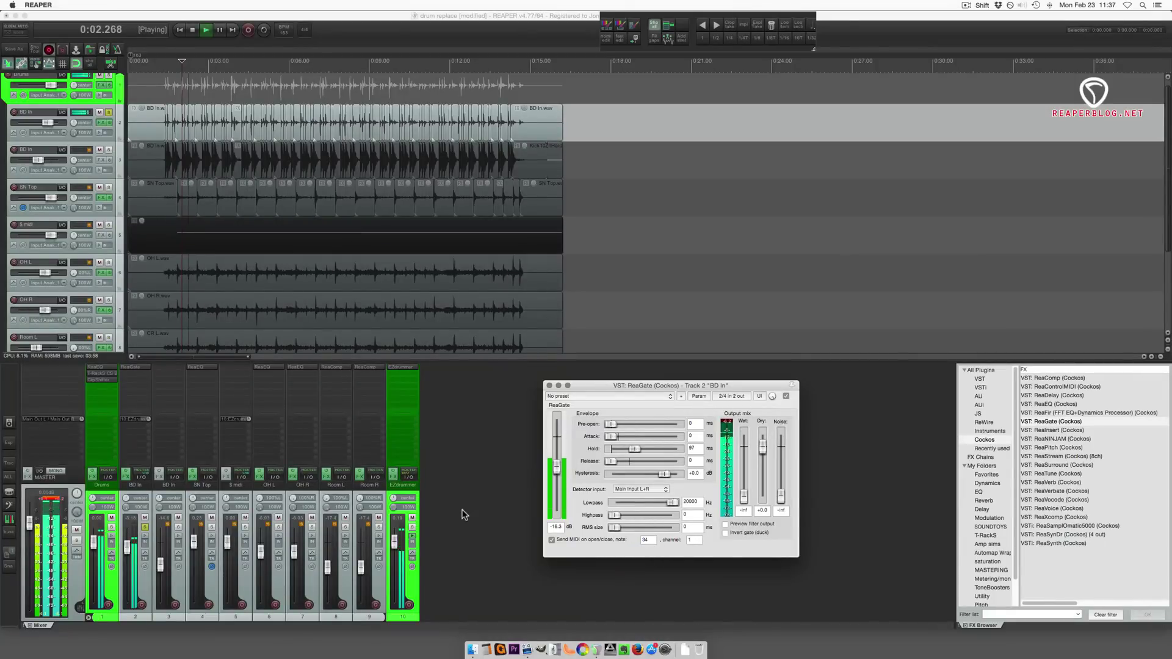
Tune the gate threshold to around -14 dB and shorten hold to about 37 ms
drag(557, 468, 557, 482)
ctrl+click(235, 525)
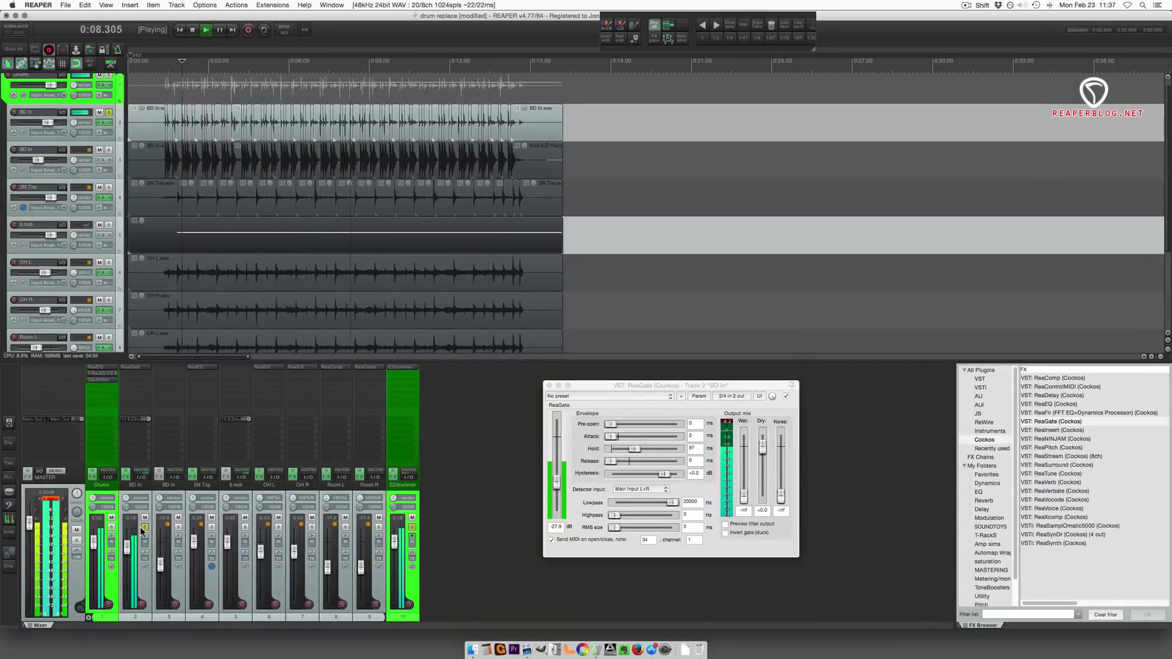
mouse_move(557, 482)
mouse_down()
mouse_move(559, 455)
mouse_move(562, 464)
mouse_up()
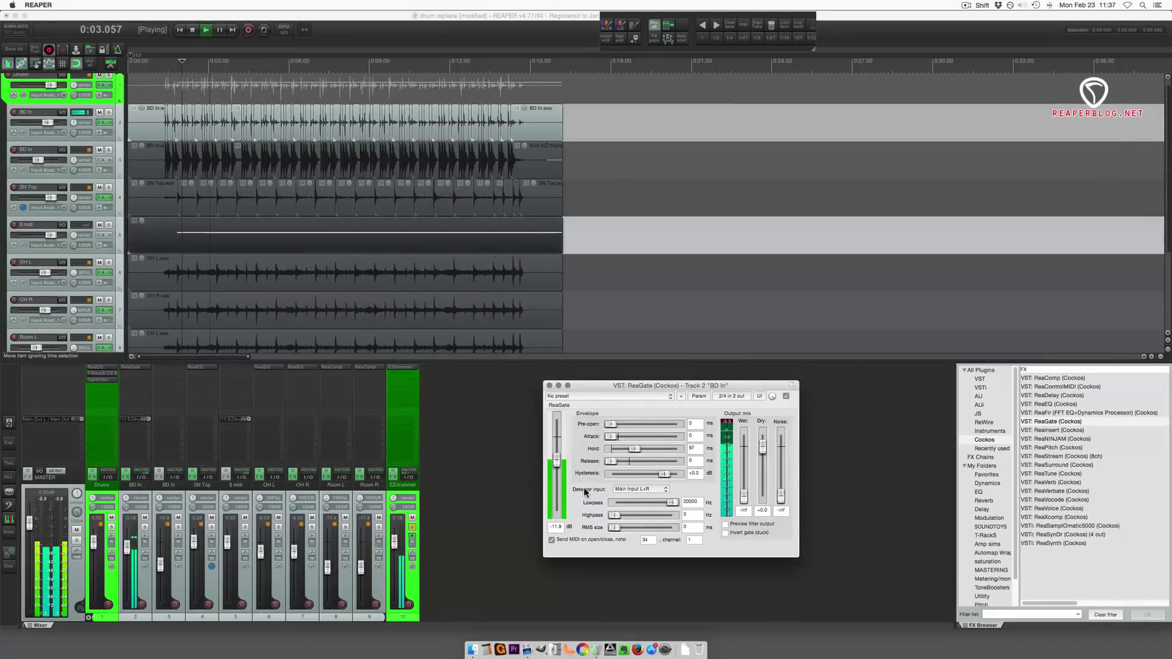
drag(558, 461, 558, 466)
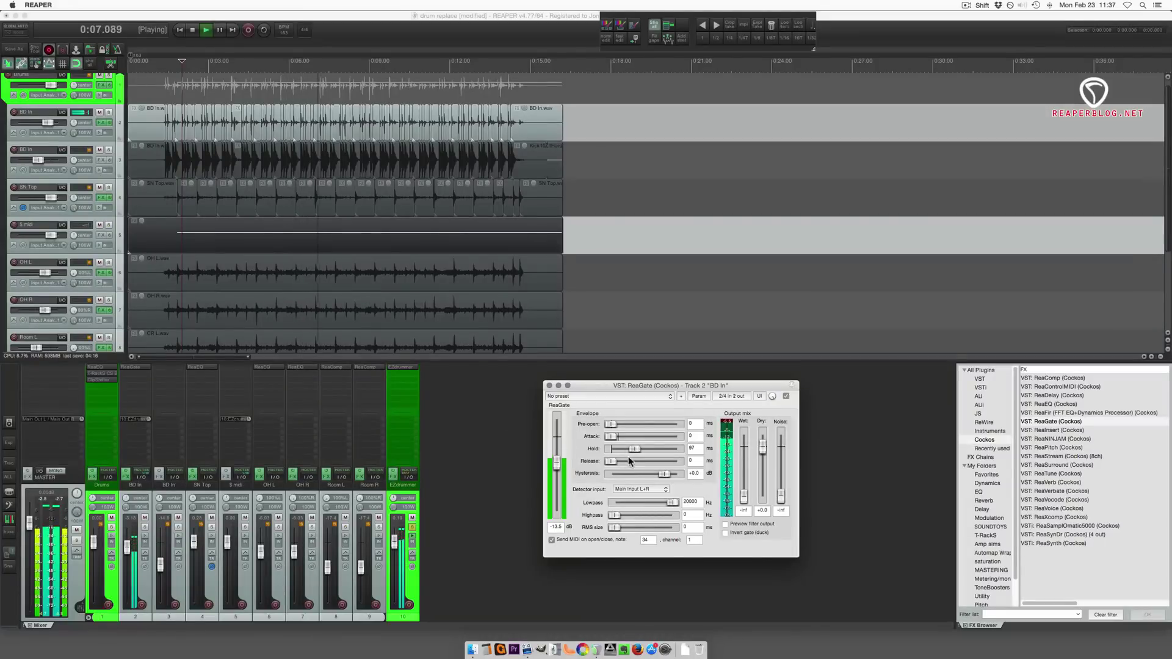
drag(631, 448, 550, 469)
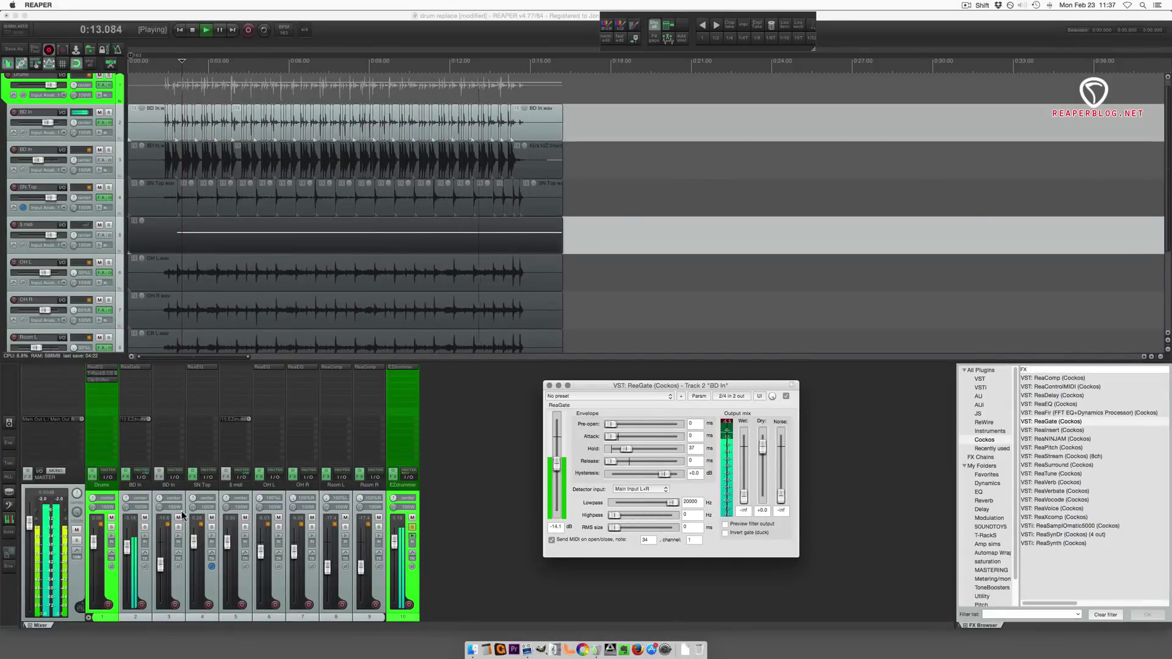
Audition the kick trigger with BD In soloed and unsoloed, then stop and close ReaGate
click(146, 528)
key(space)
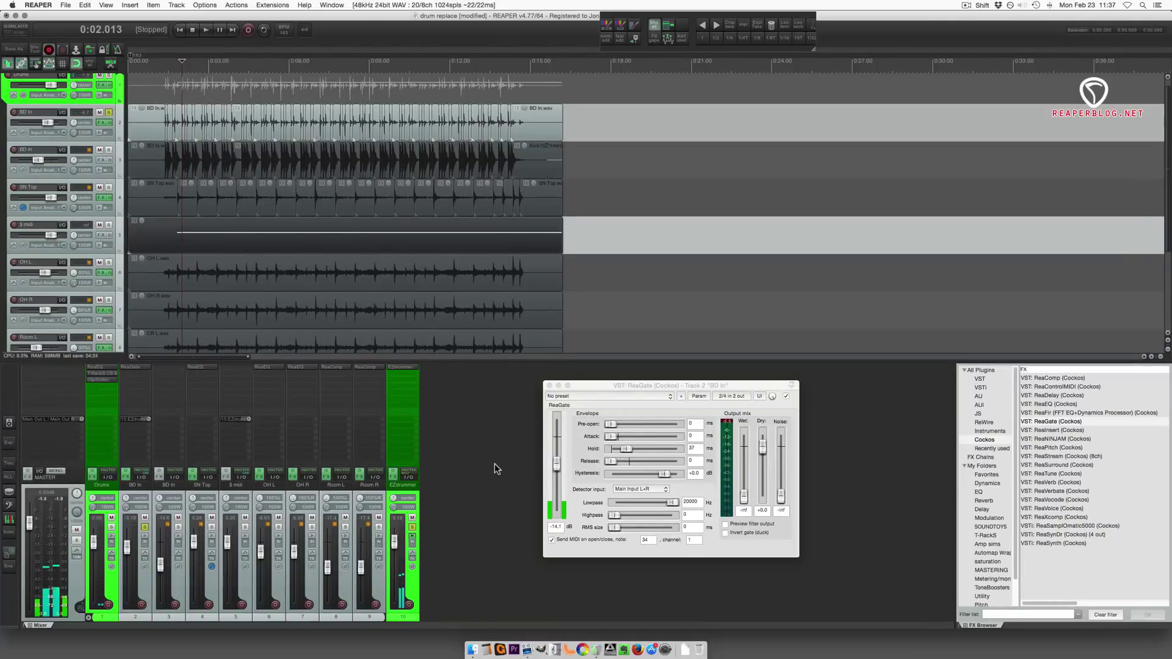
key(space)
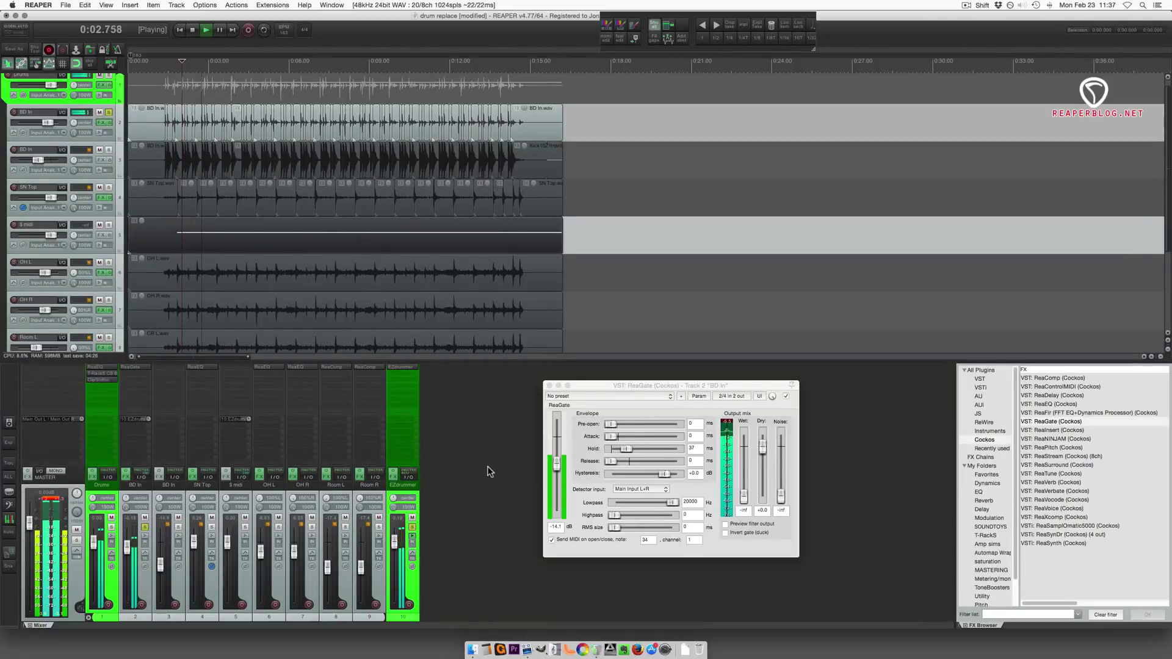
click(412, 566)
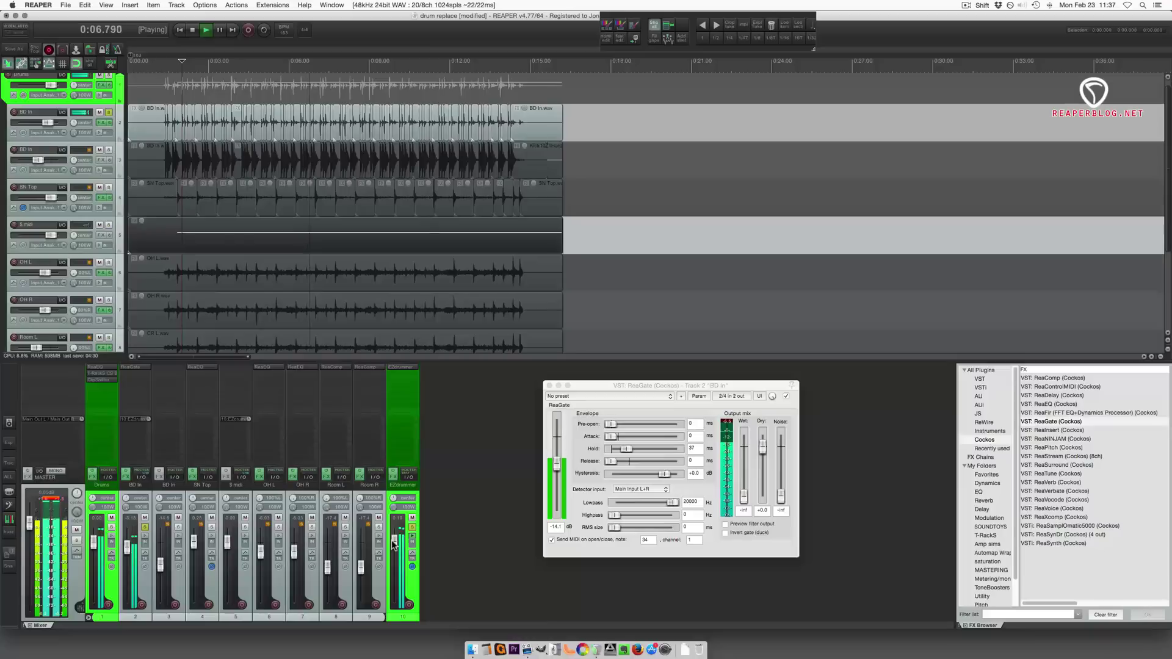
click(144, 528)
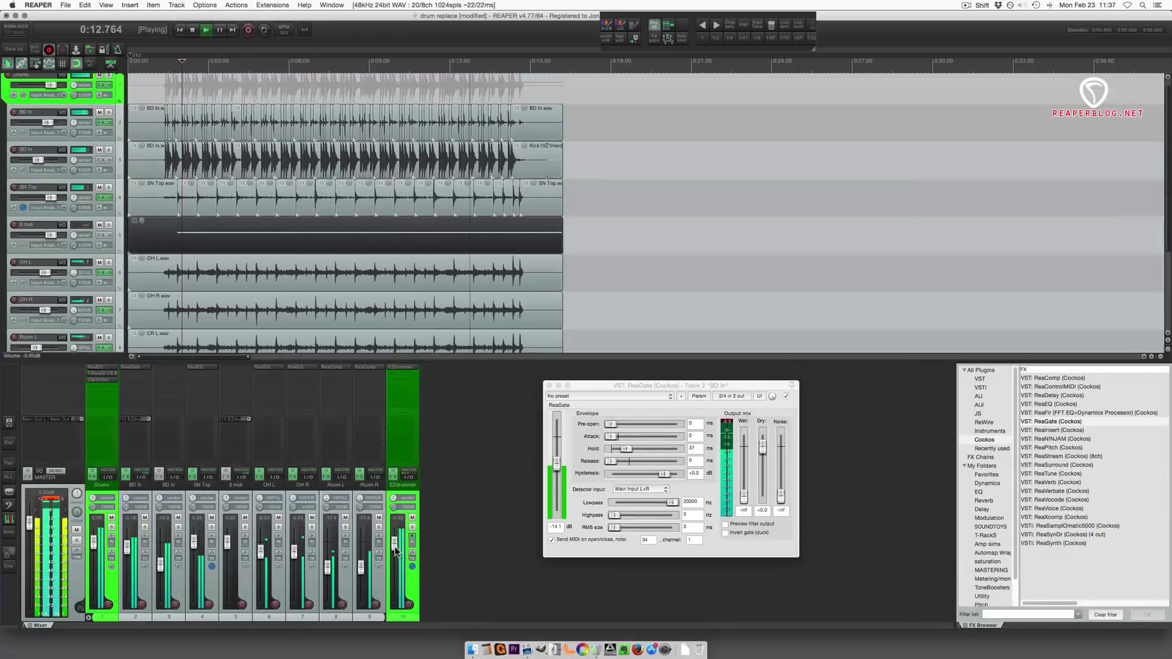
scroll(397, 542, down, 3)
key(space)
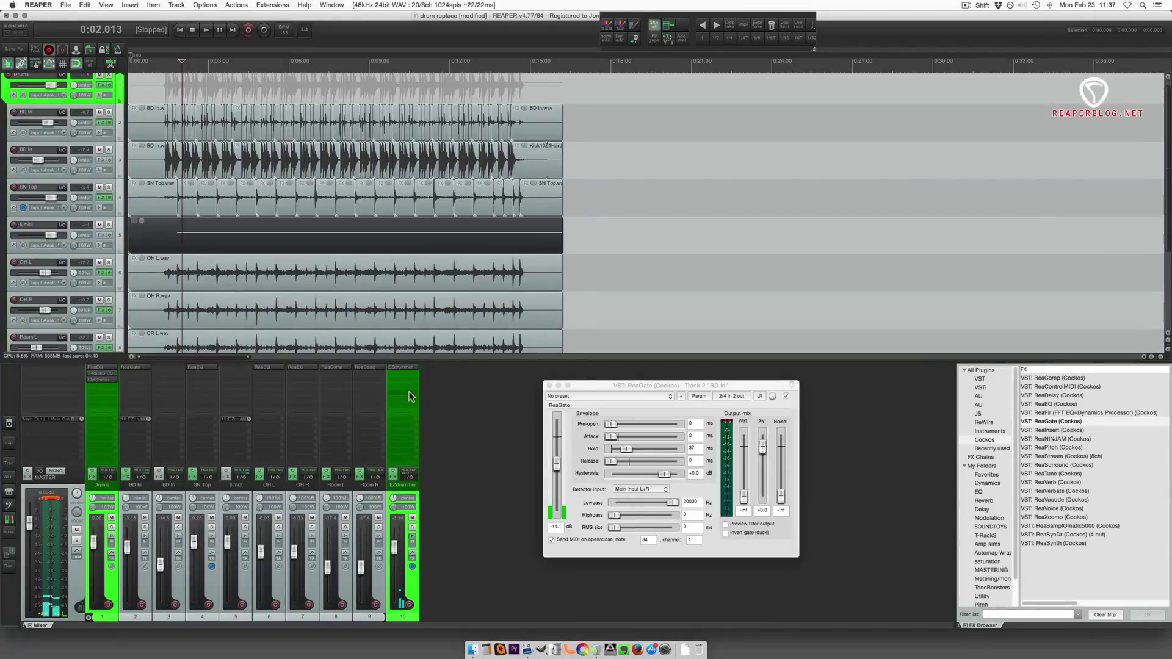
click(581, 386)
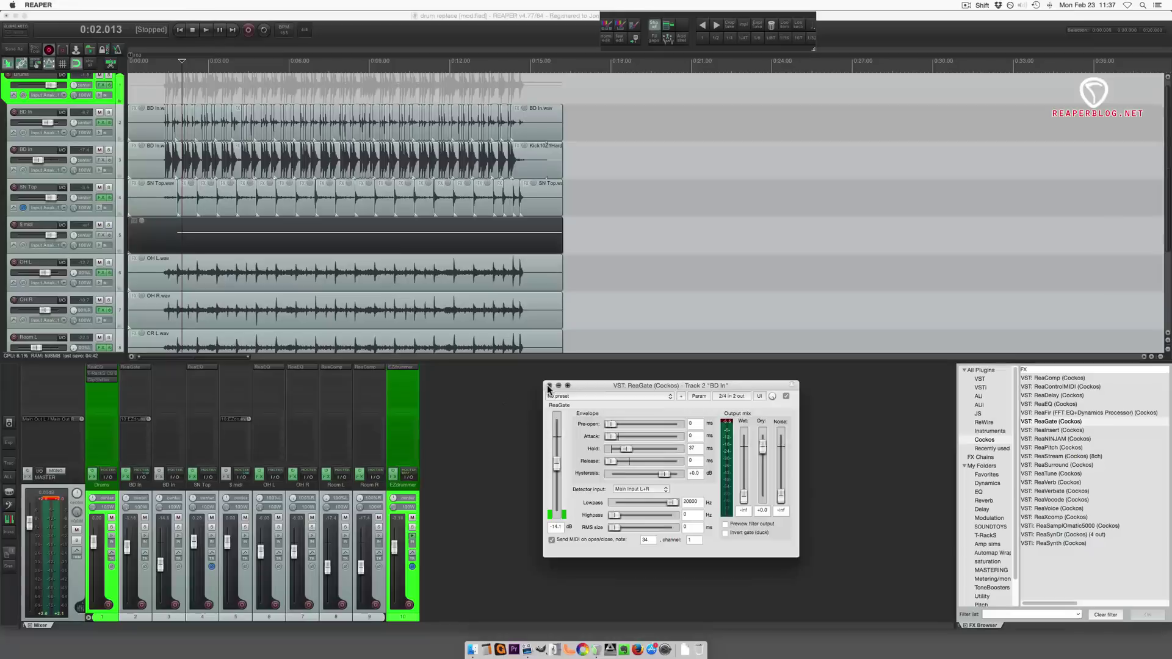
click(548, 388)
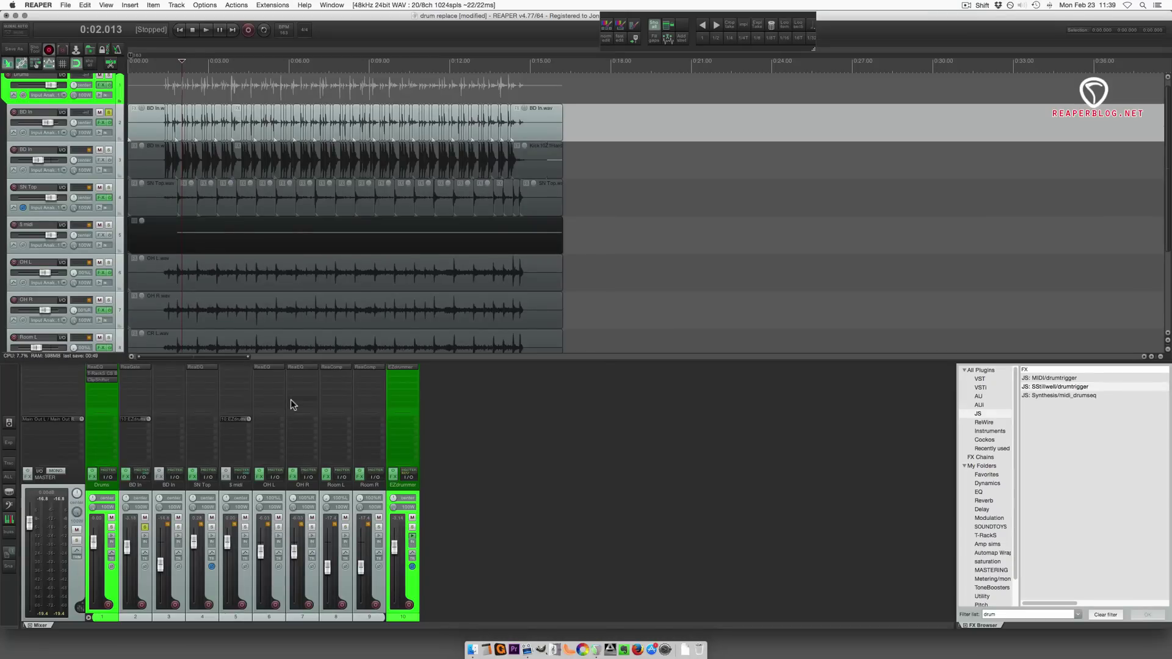
Select JS: SStillwell/drumtrigger in the FX browser's 'drum' results
click(1061, 387)
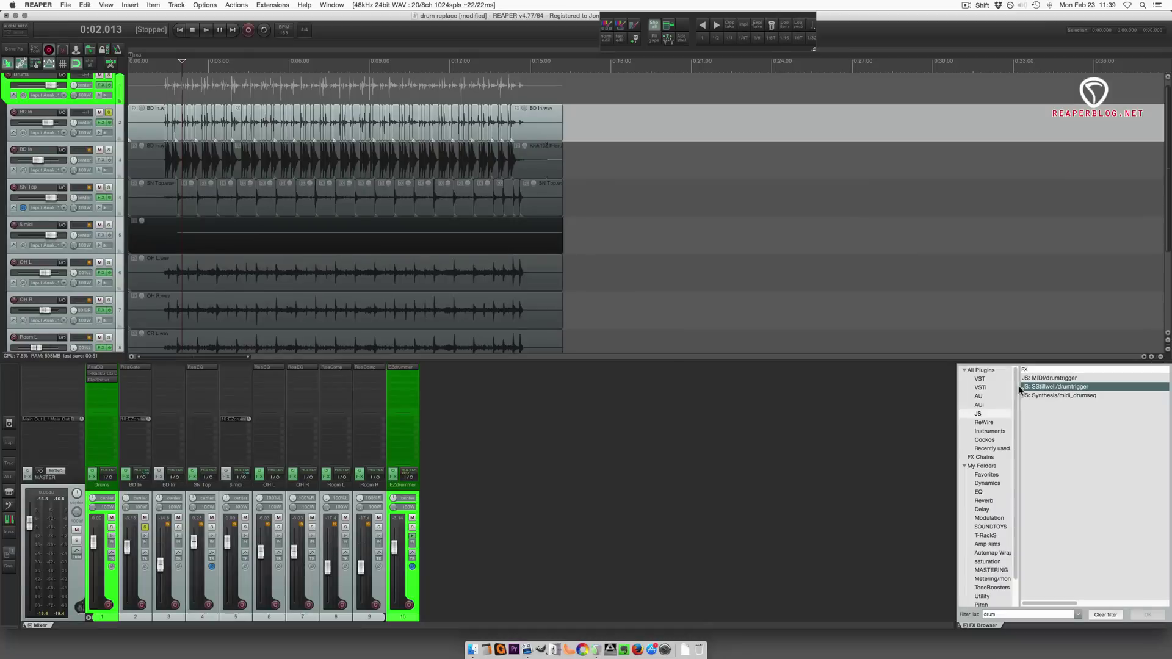
scroll(992, 604, down, 1)
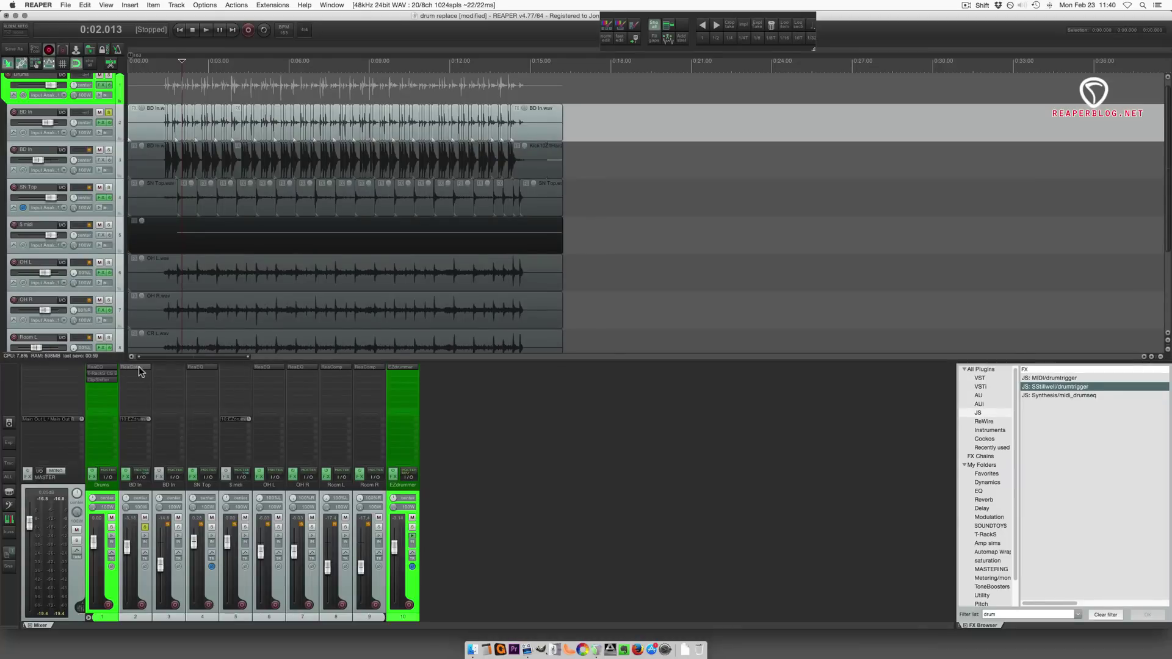
click(1081, 388)
Add drumtrigger to BD In, set its MIDI Note# to 34, and audition it
drag(126, 383, 127, 383)
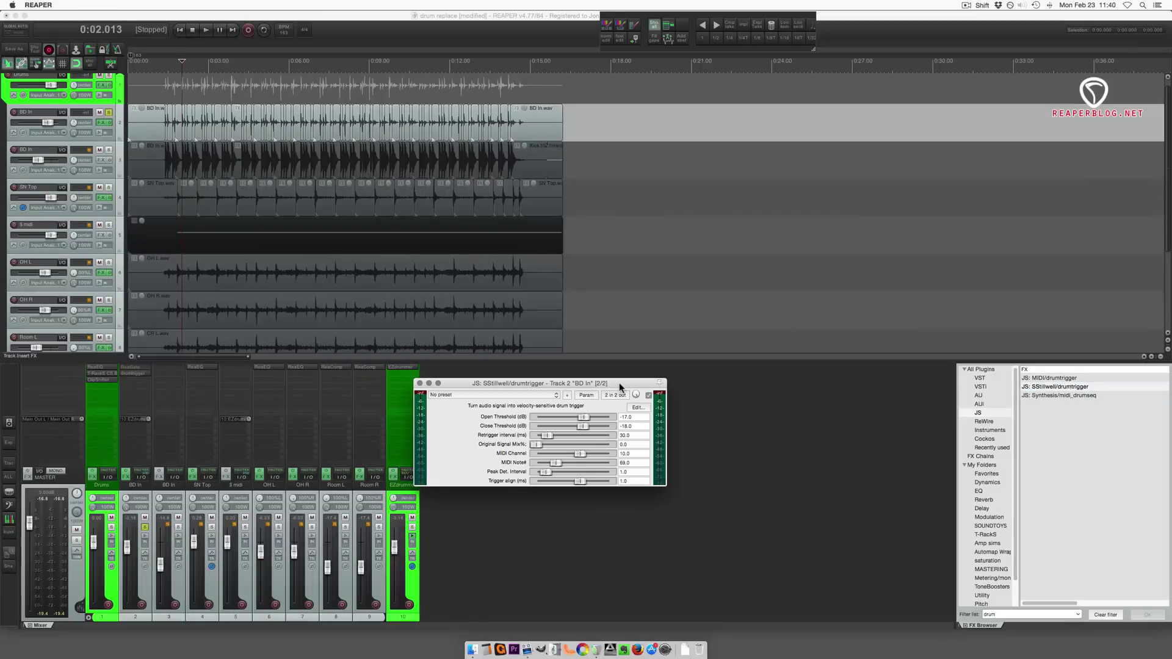
click(632, 462)
text(34)
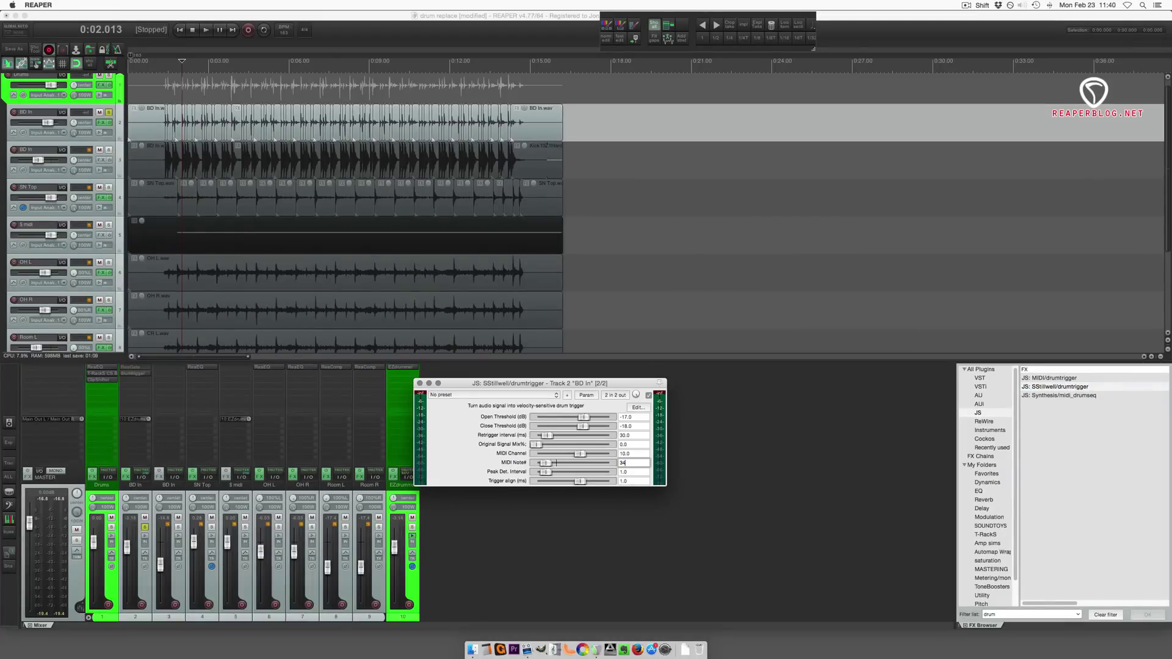
key(space)
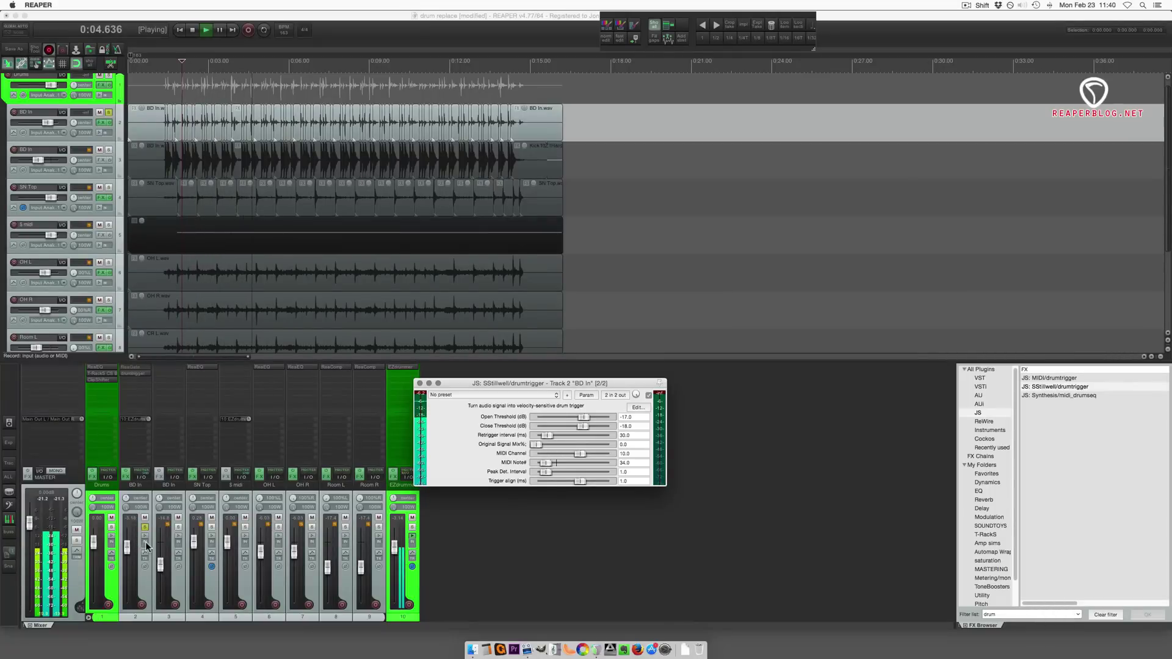
key(space)
Move the drumtrigger window aside and filter the FX browser on 'vel'
drag(465, 383, 565, 381)
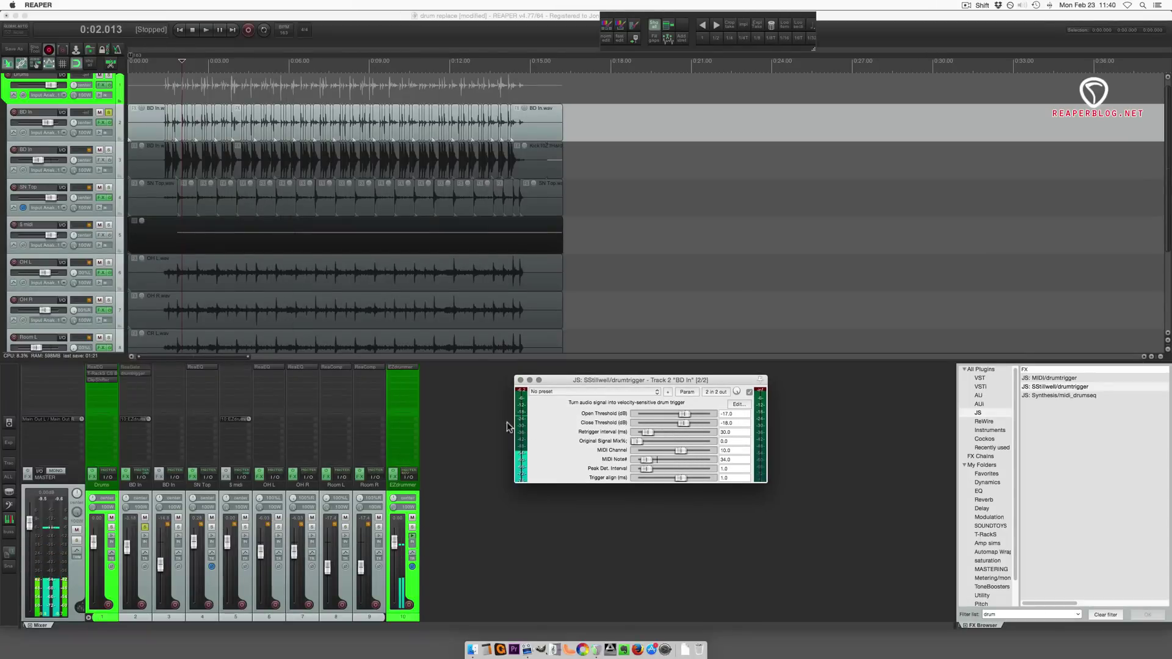
click(1011, 615)
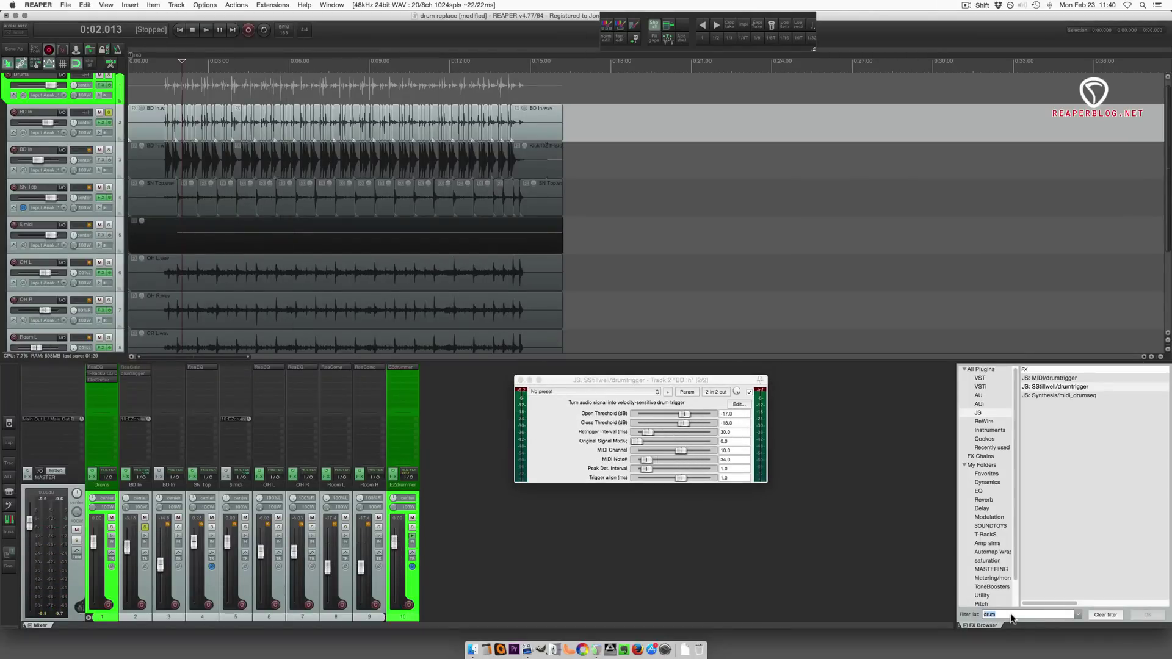
text(vel)
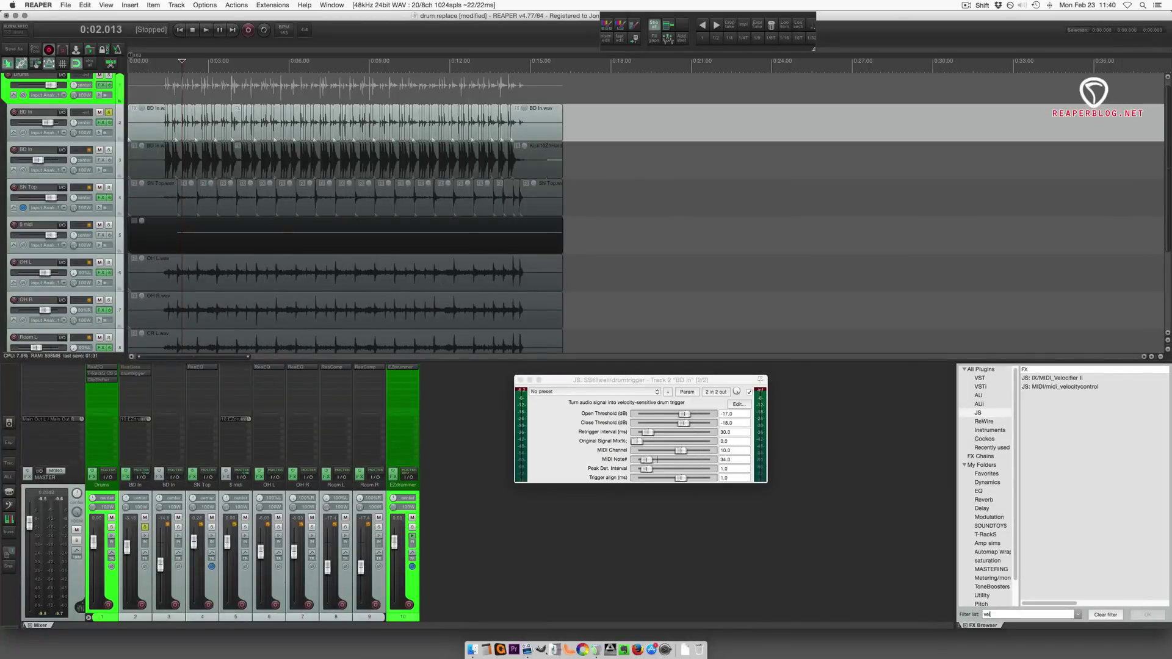
Add JS: MIDI/midi_velocitycontrol to the BD In track after the drumtrigger
click(1050, 387)
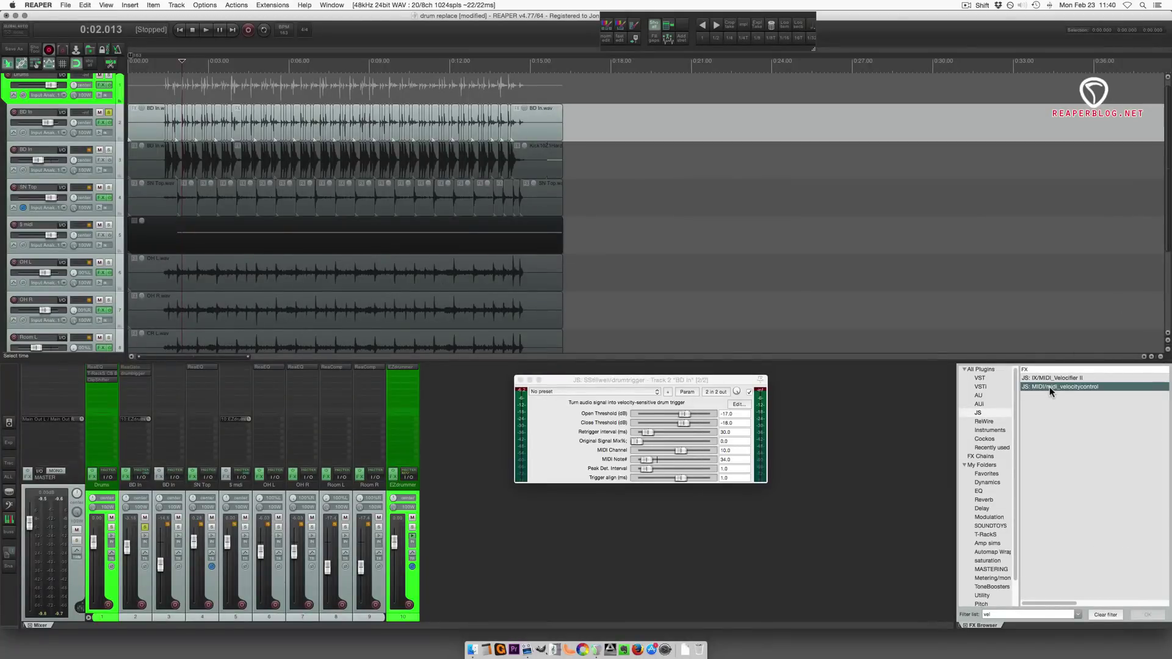
drag(1049, 387, 758, 382)
drag(141, 383, 139, 384)
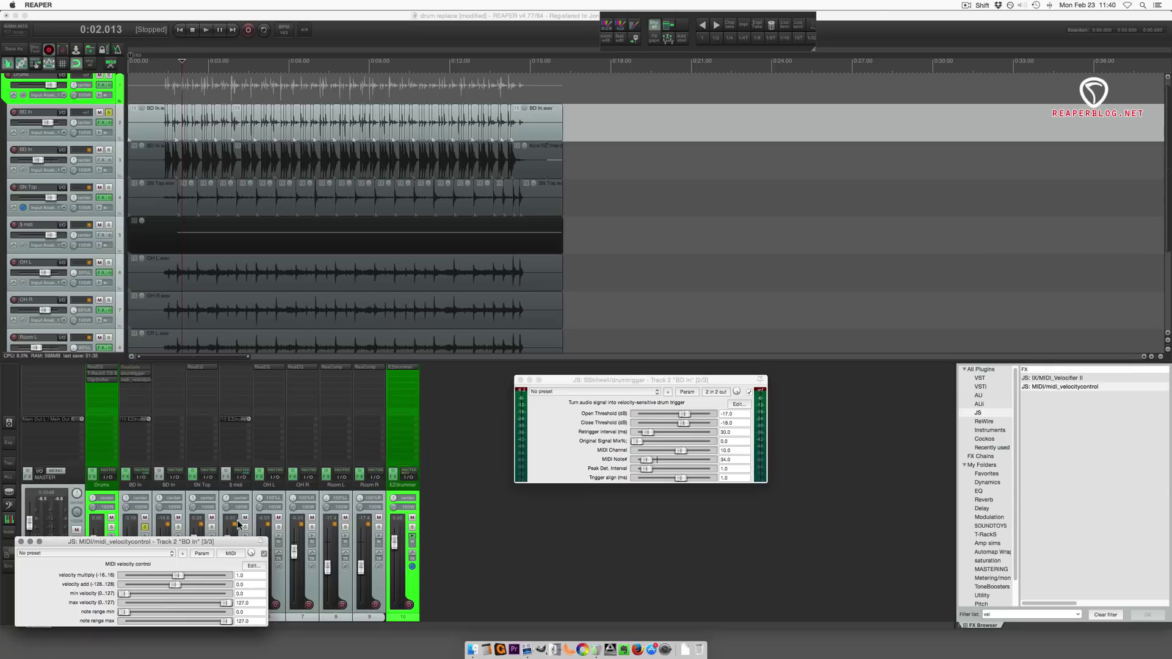
drag(244, 543, 580, 304)
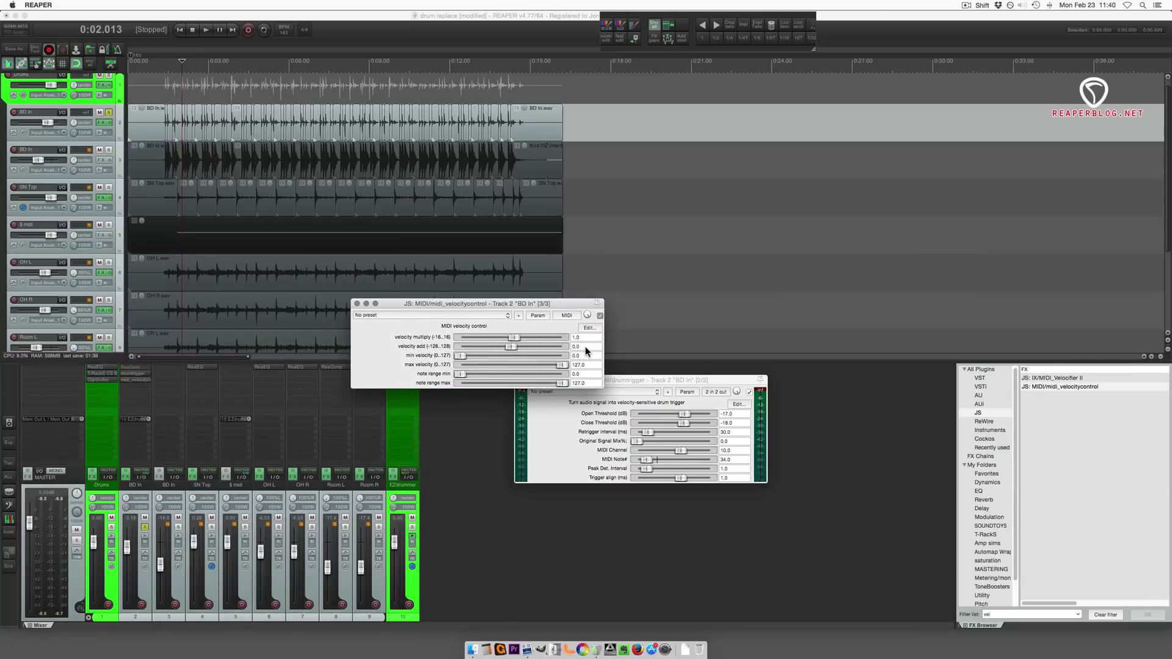
Set velocity add to 40, audition it, then raise it to 60
click(585, 346)
text(40)
key(Return)
key(space)
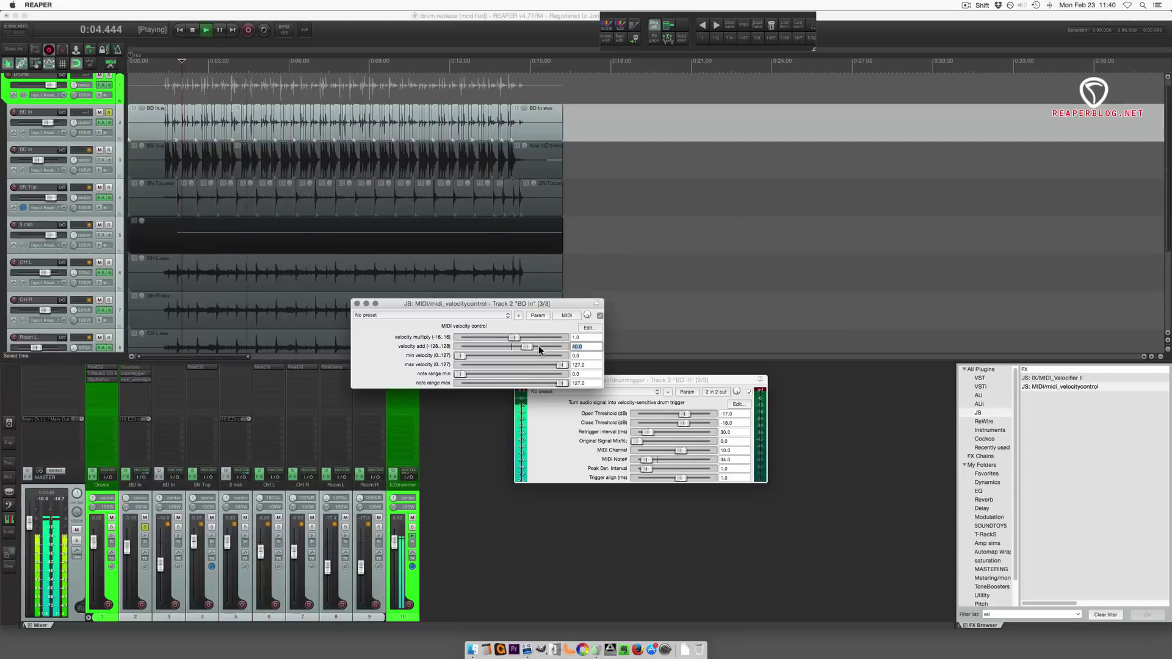
click(584, 346)
text(60)
key(Return)
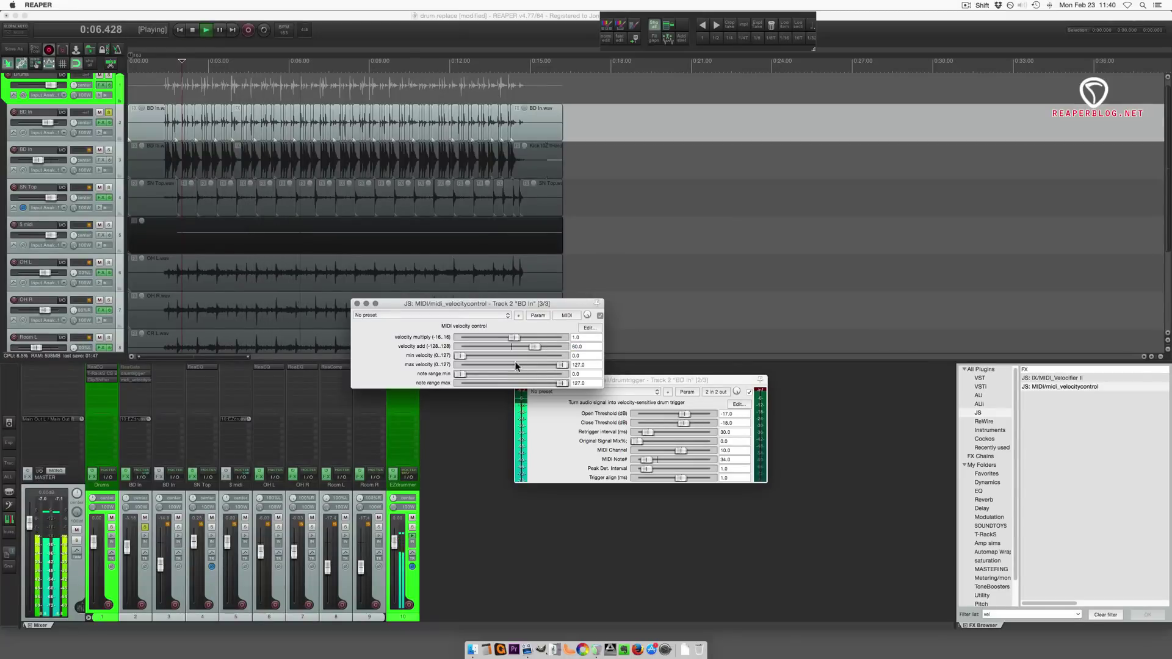
key(space)
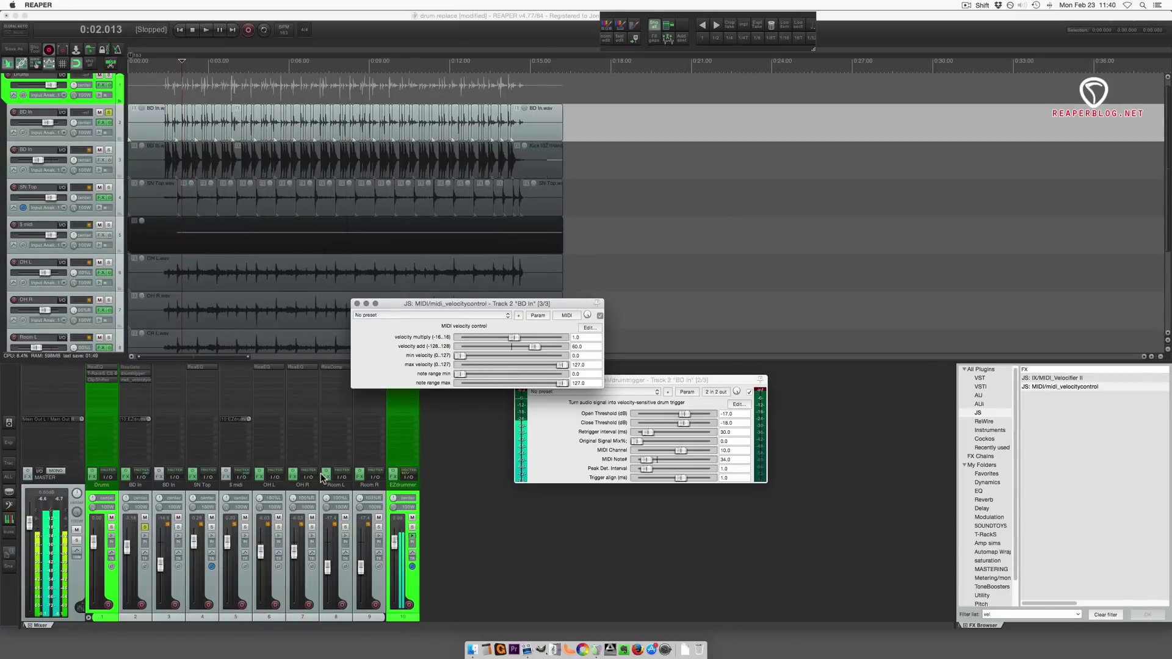
click(554, 466)
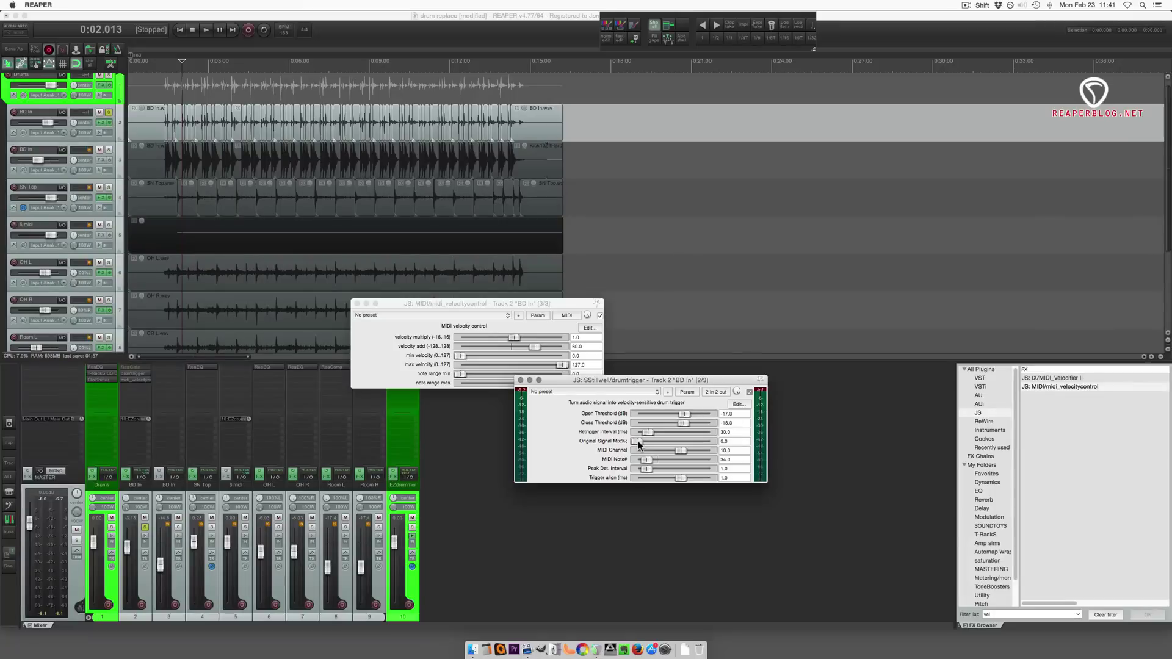
Raise the drumtrigger's Original Signal Mix% to 100 and play the blended kick
drag(640, 442, 715, 447)
key(space)
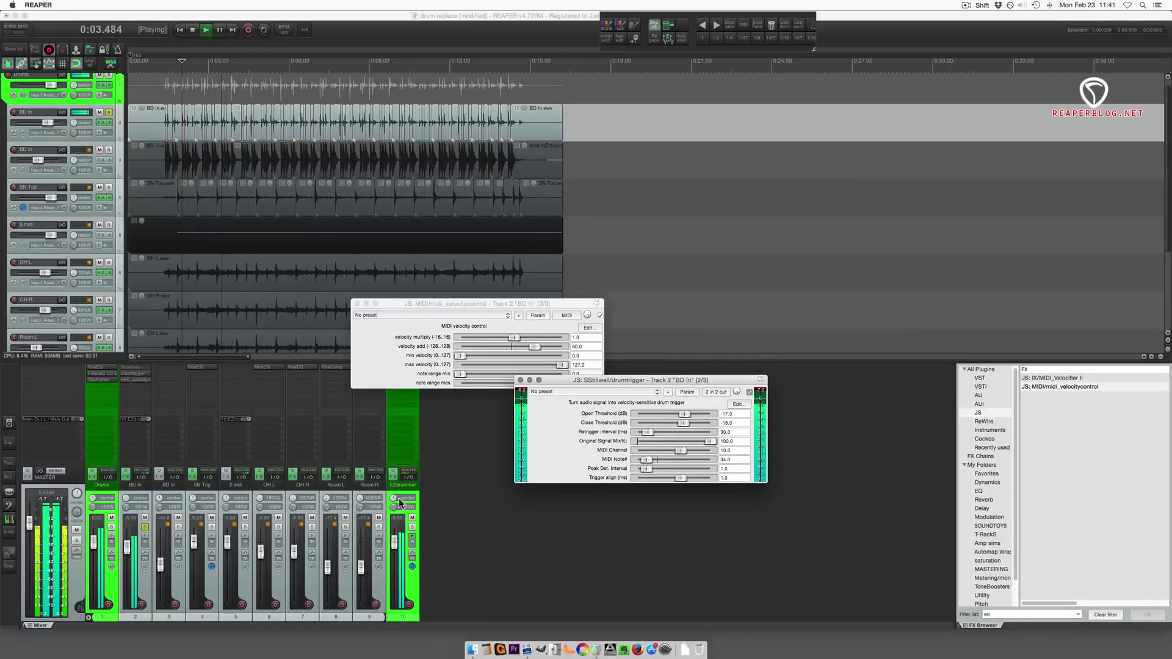